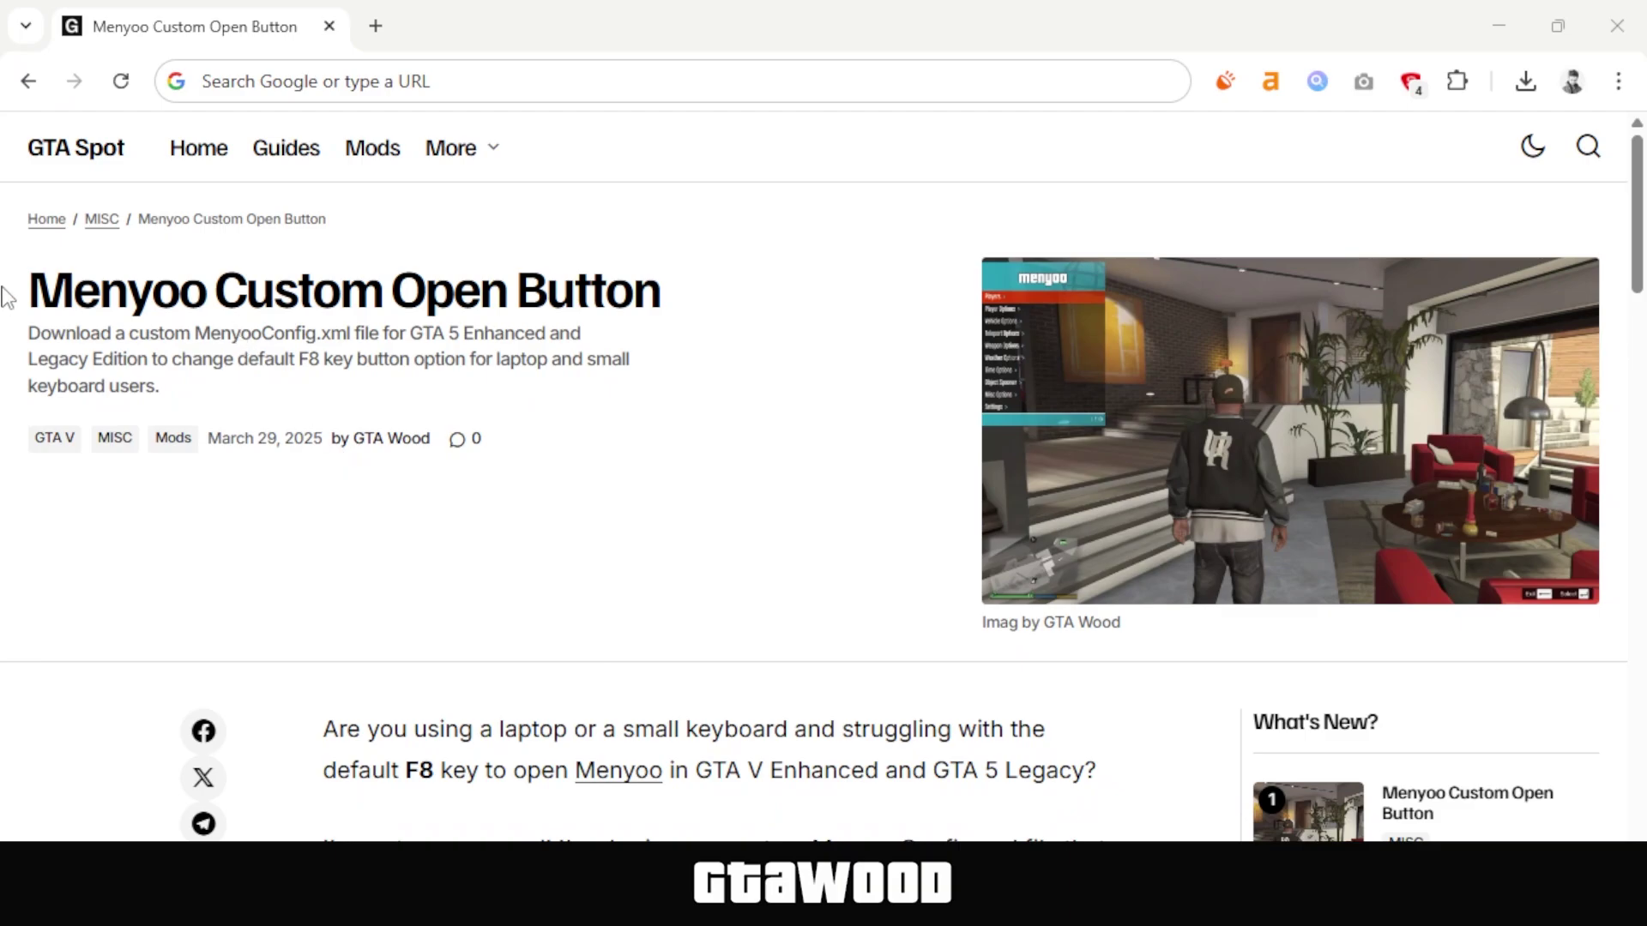
# Scroll the GTA Spot article to the v2.1.3 Download Section and download menyookey.zip
pyautogui.moveTo(6, 296); pyautogui.dragTo(772, 317)
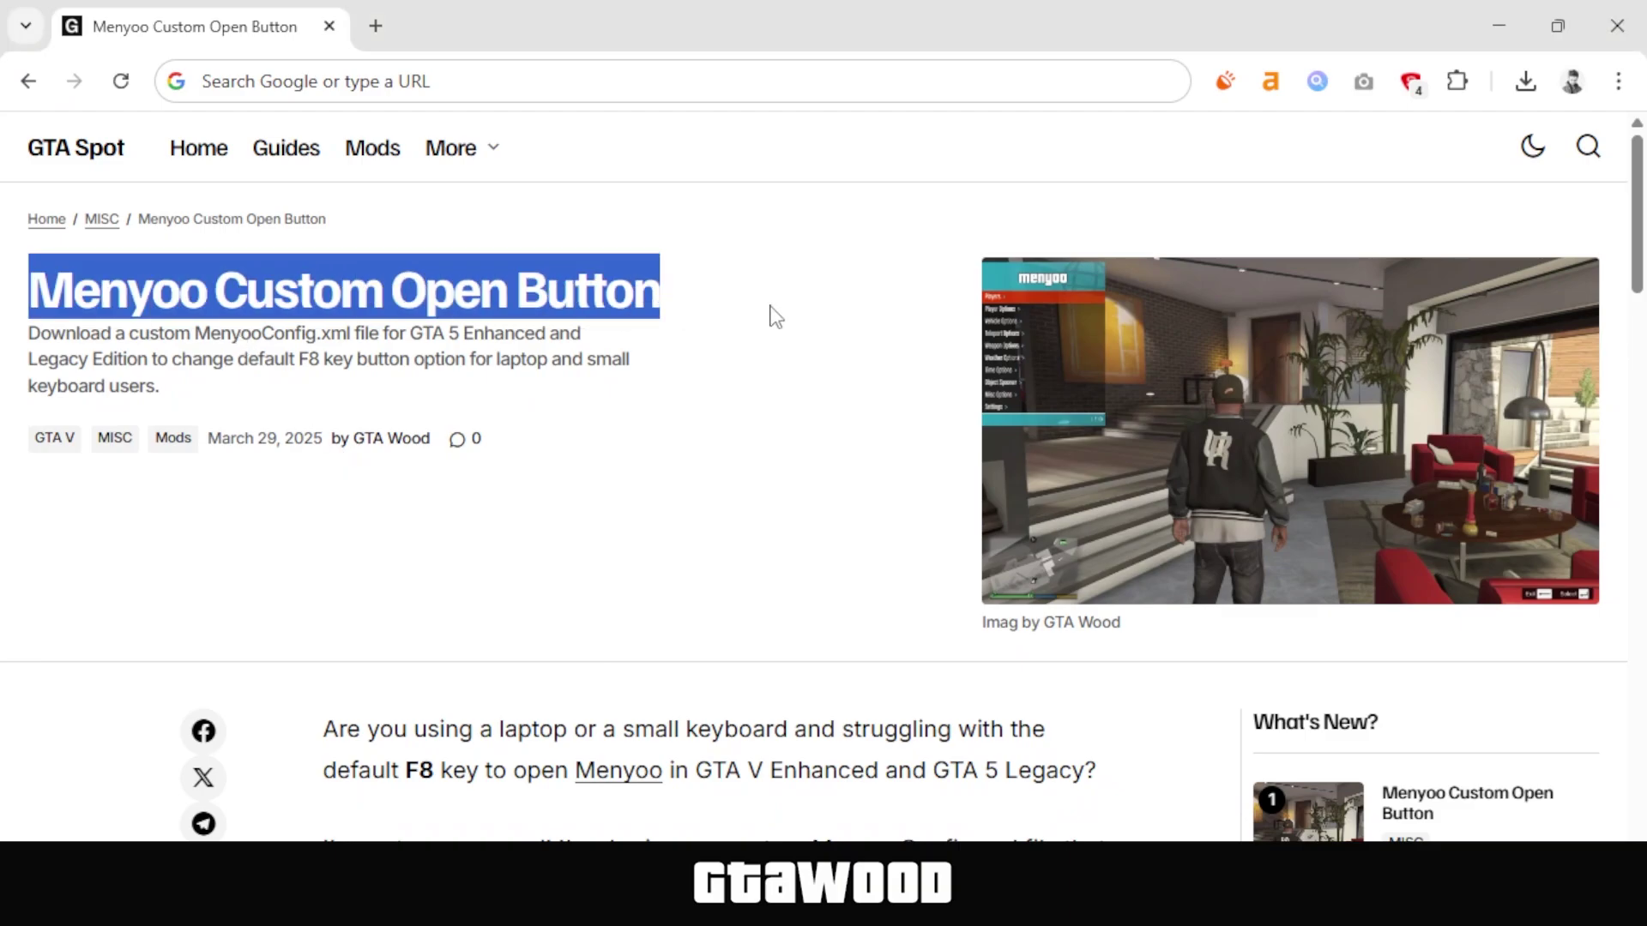
pyautogui.click(776, 315)
pyautogui.moveTo(1638, 196); pyautogui.dragTo(1560, 596)
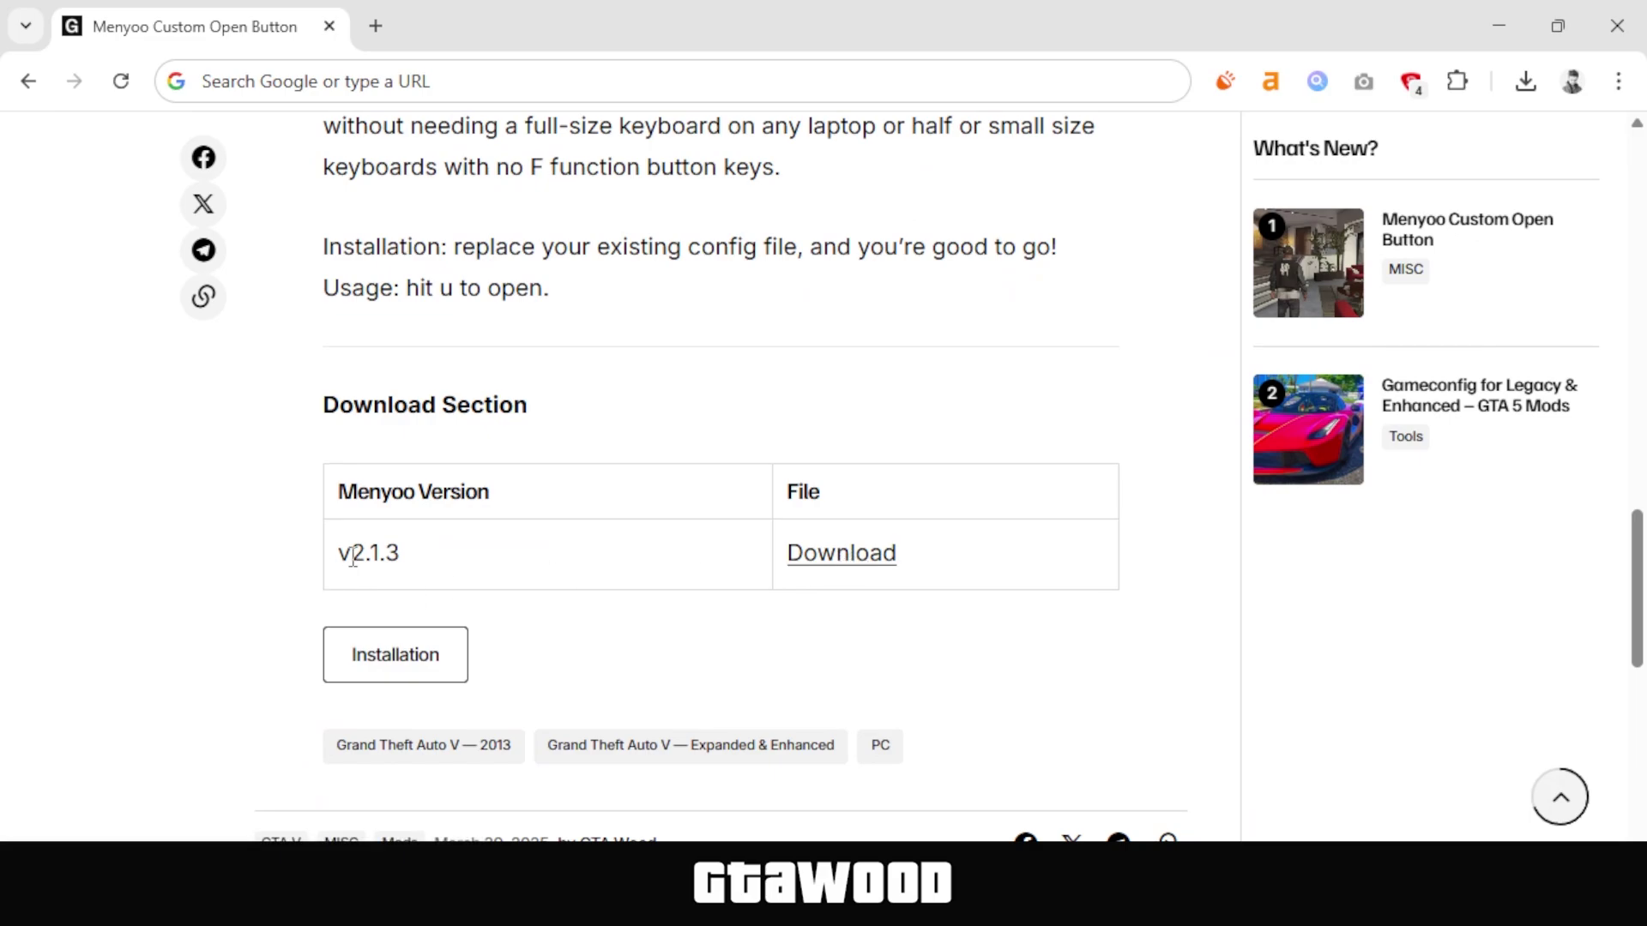
pyautogui.click(402, 557)
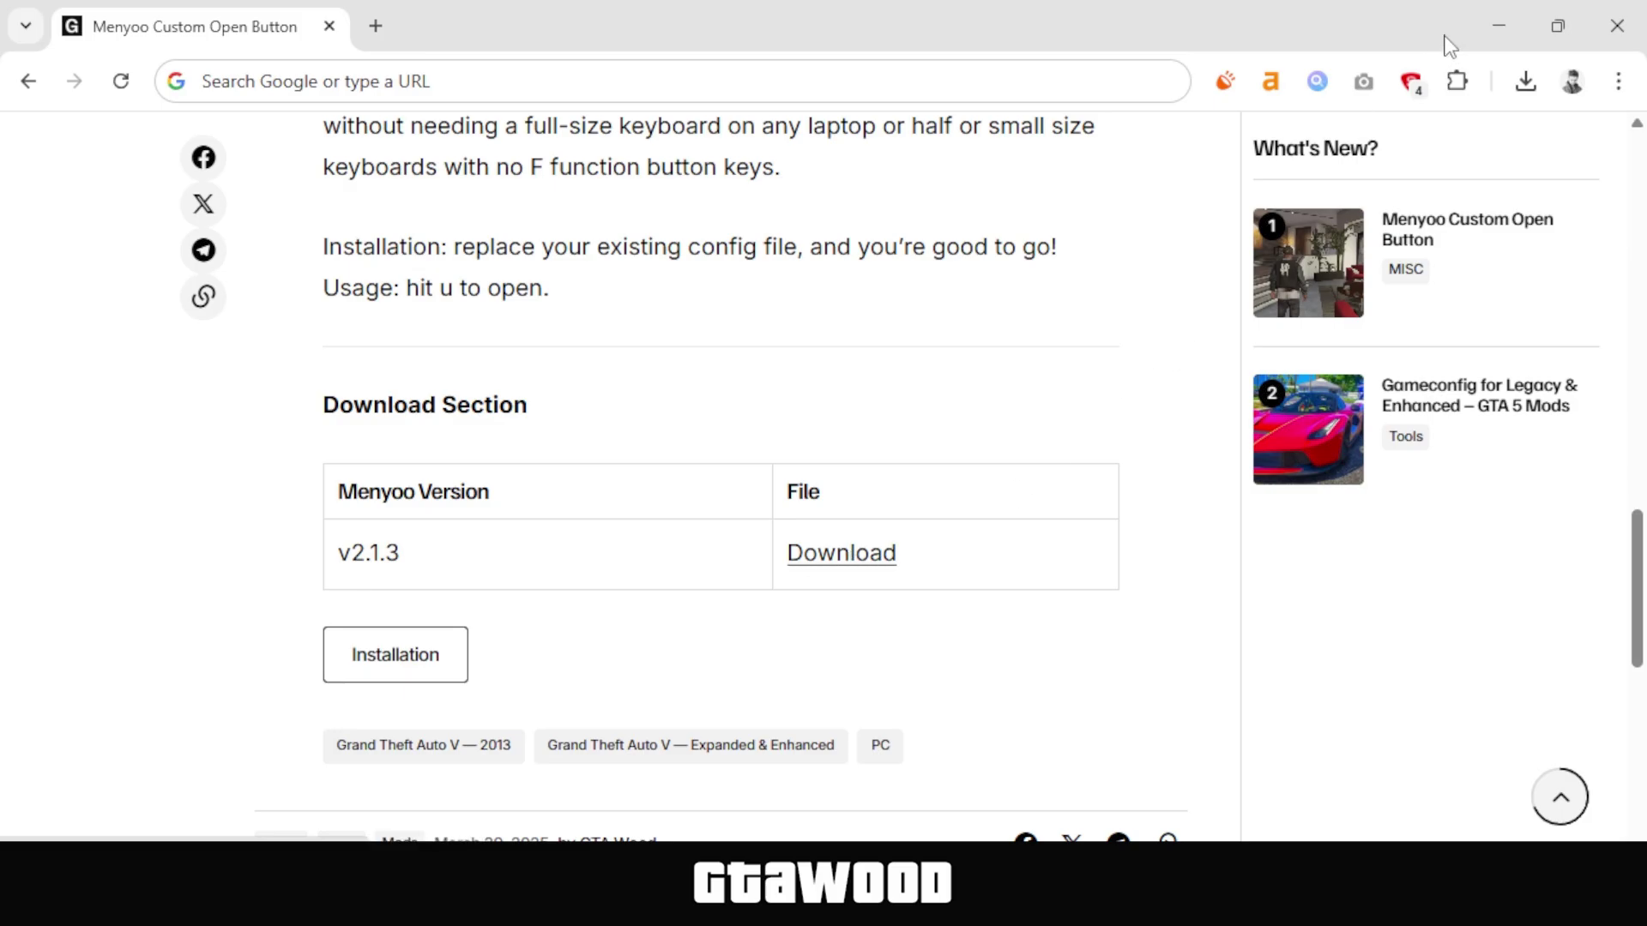
# Extract menyookey.zip into a menyookey folder inside mods
pyautogui.click(1488, 17)
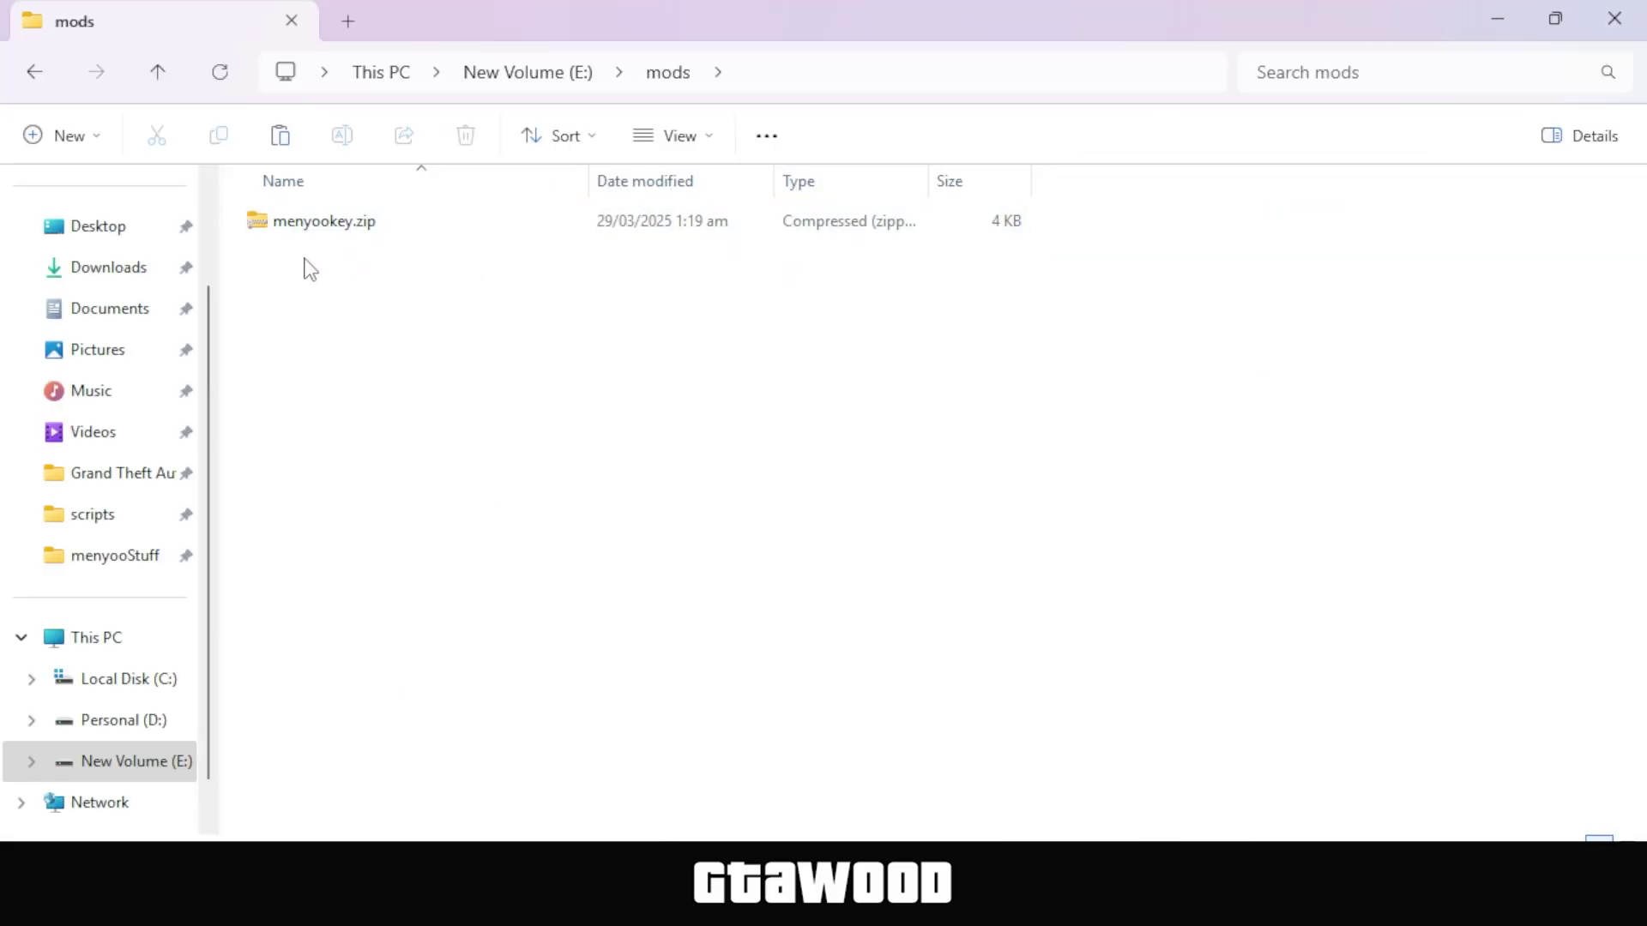
pyautogui.click(258, 229)
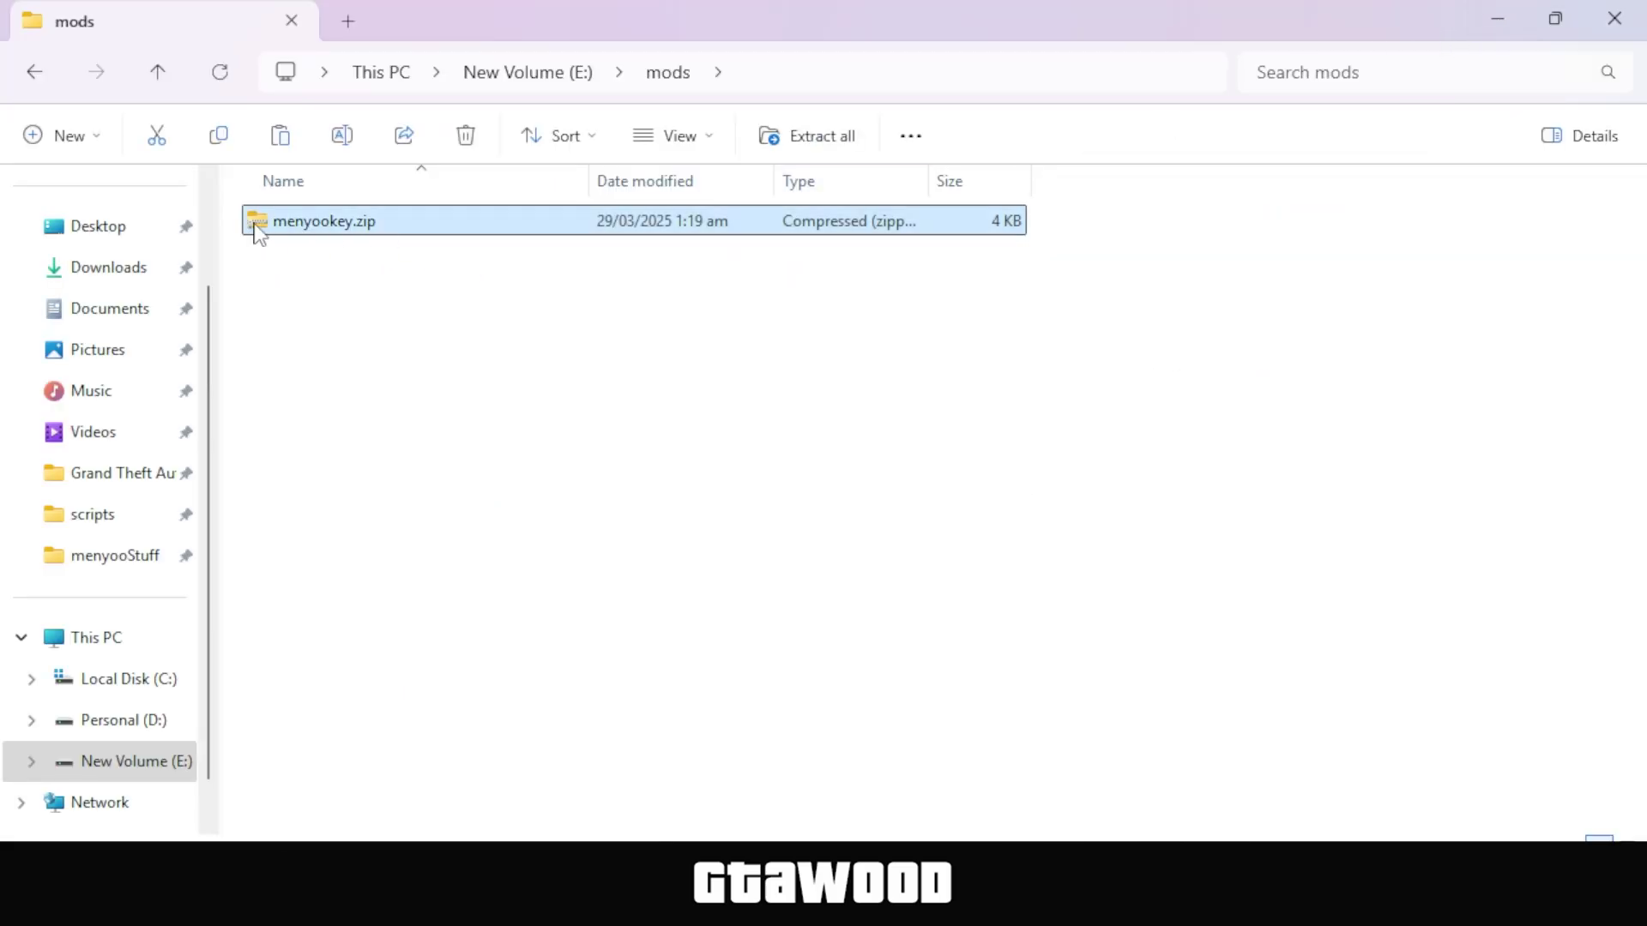
pyautogui.rightClick(258, 231)
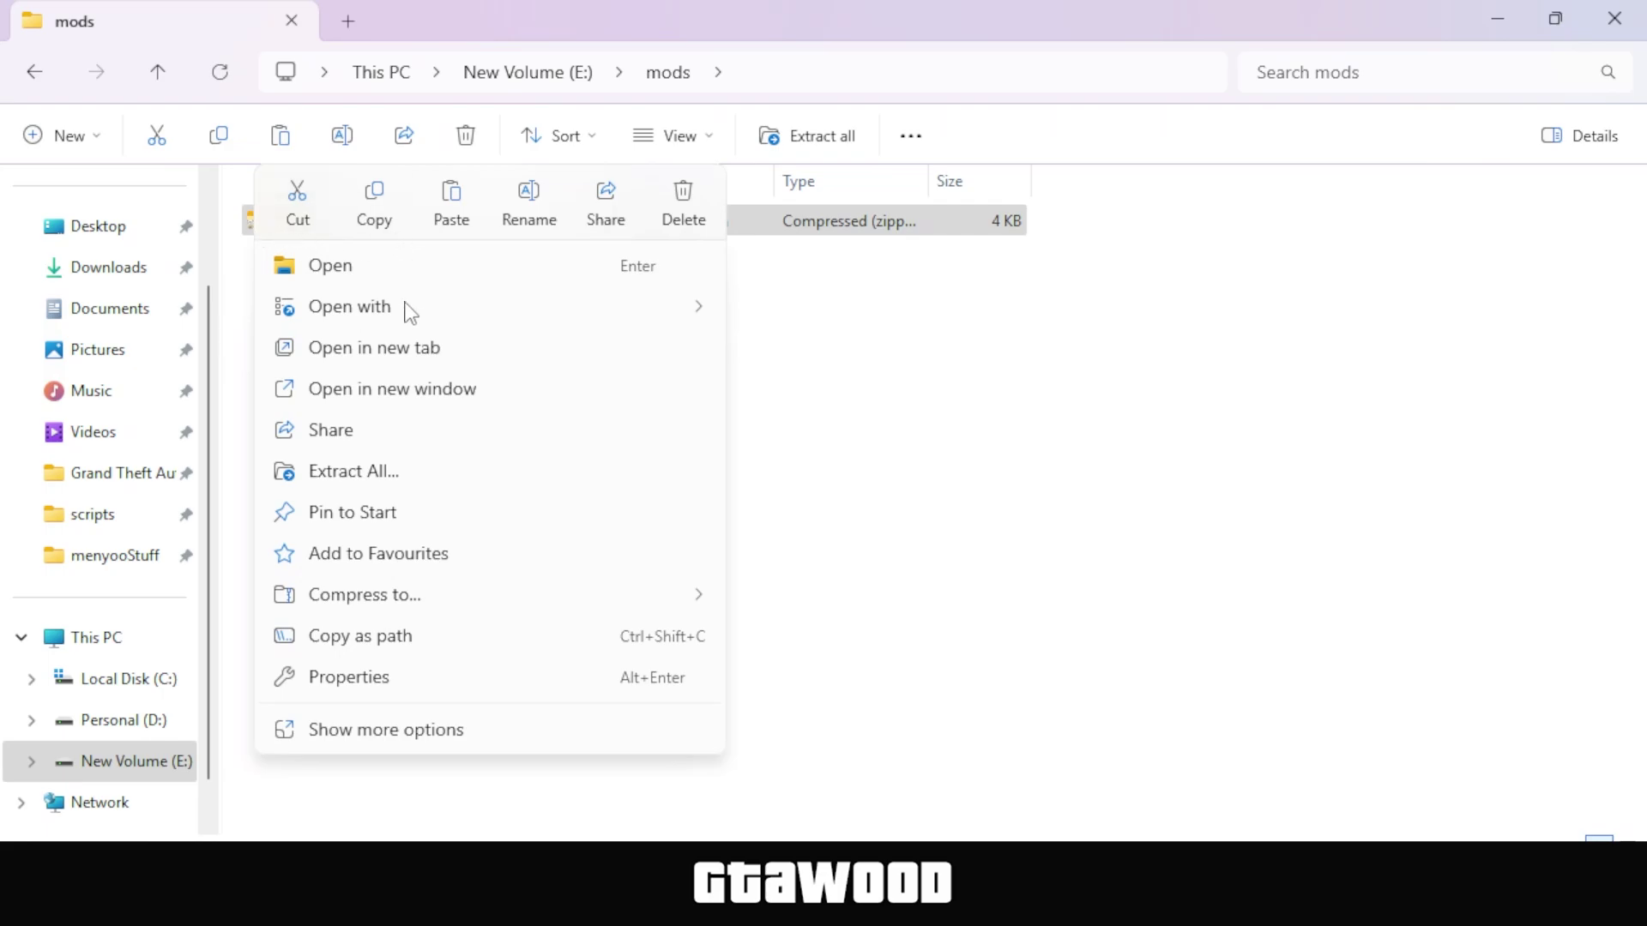
pyautogui.click(388, 486)
pyautogui.click(1055, 692)
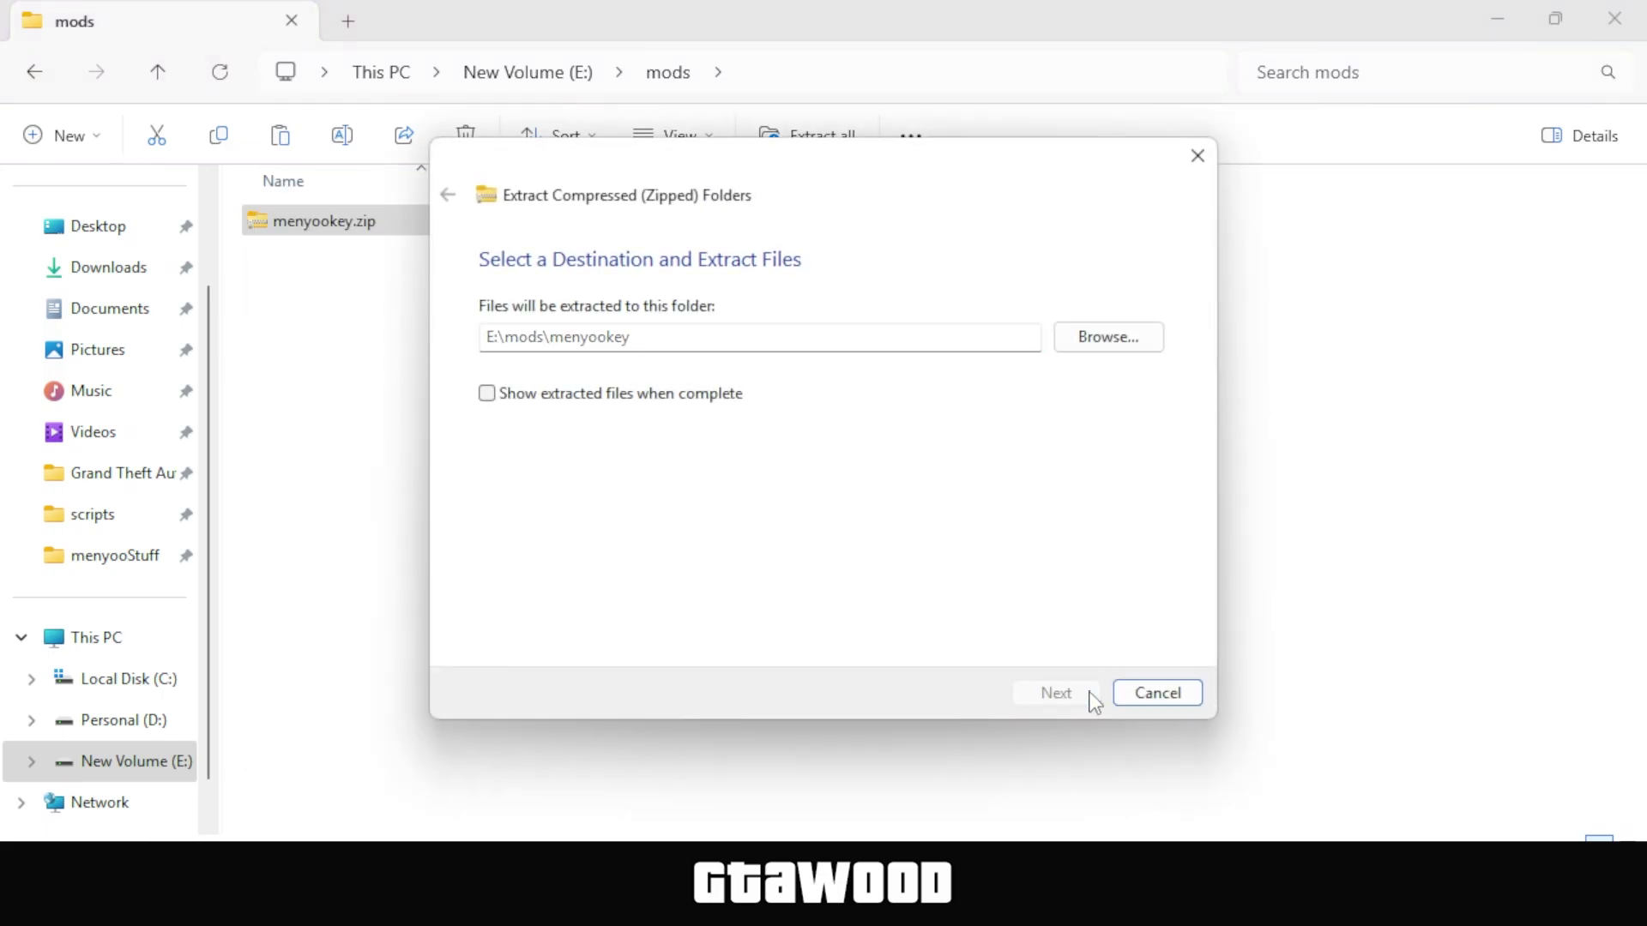
# Open the newly extracted menyookey folder
pyautogui.click(265, 222)
pyautogui.rightClick(264, 221)
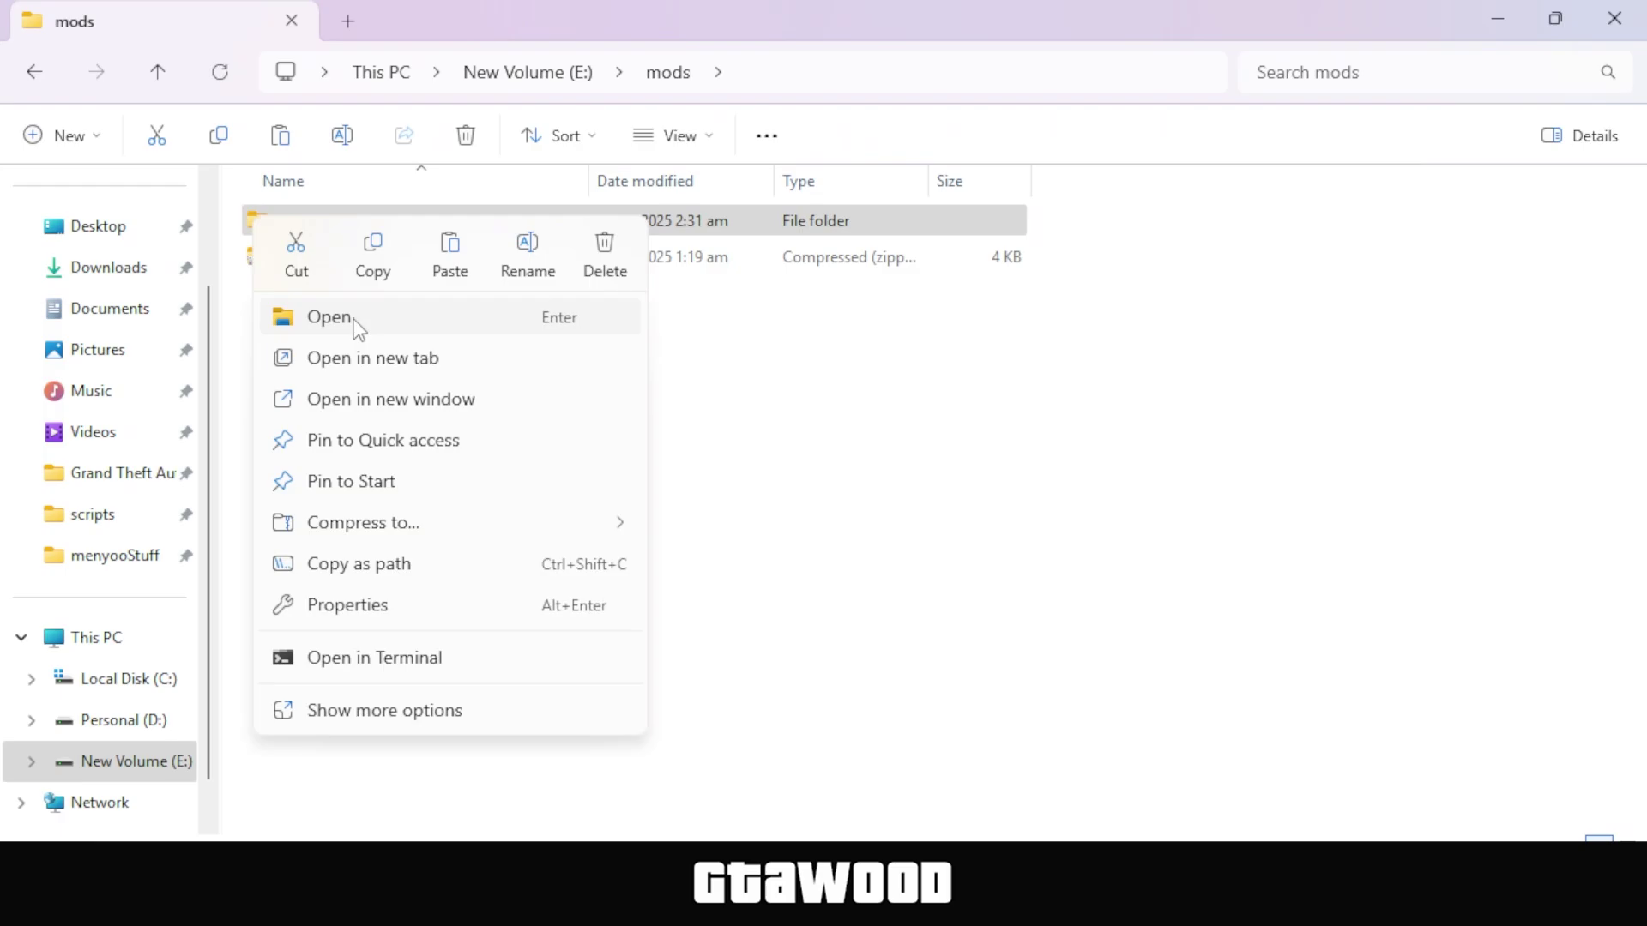
pyautogui.click(348, 320)
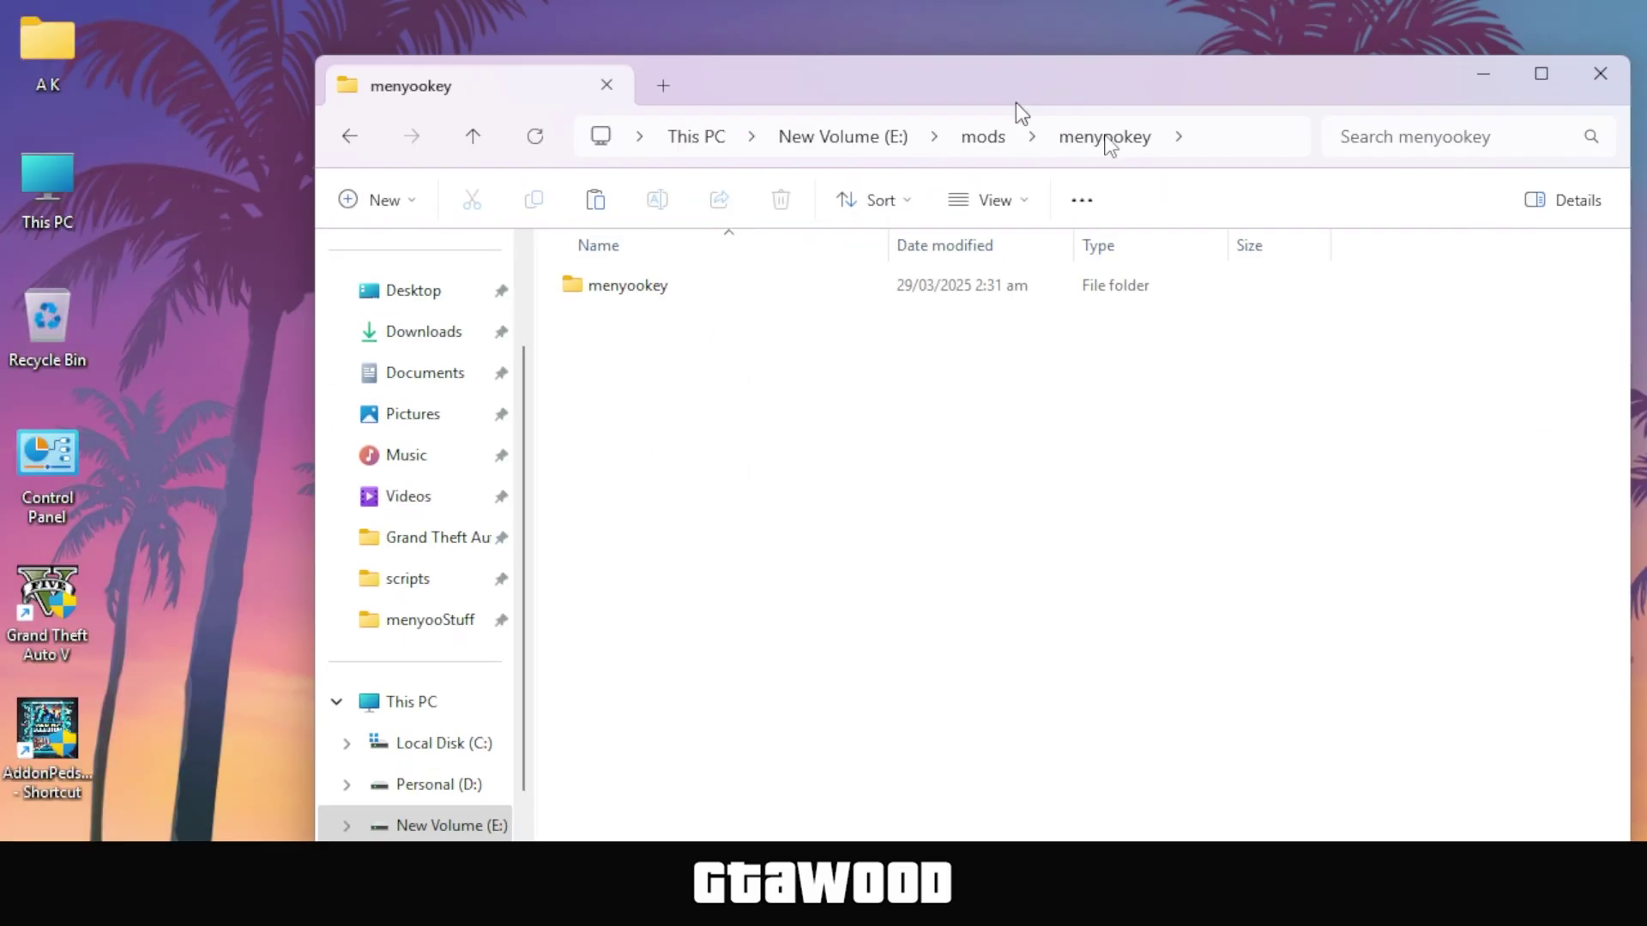
# Snap menyookey right and open the Grand Theft Auto V folder from its desktop shortcut, snapped left
pyautogui.moveTo(871, 27); pyautogui.dragTo(1645, 130)
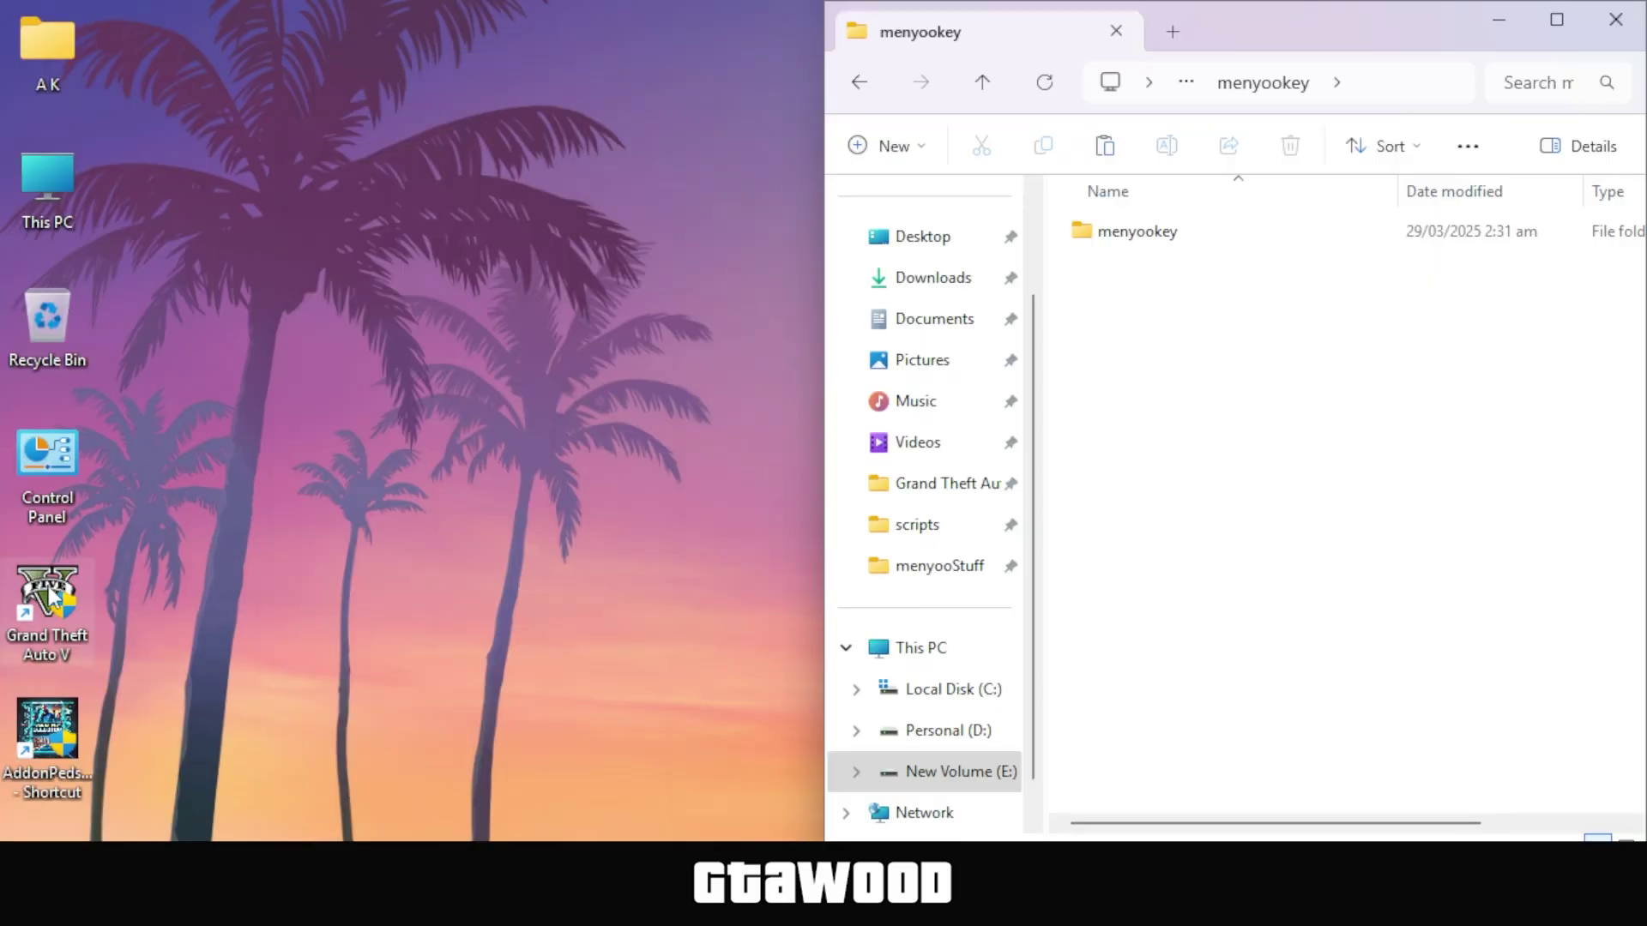
pyautogui.rightClick(50, 602)
pyautogui.click(165, 305)
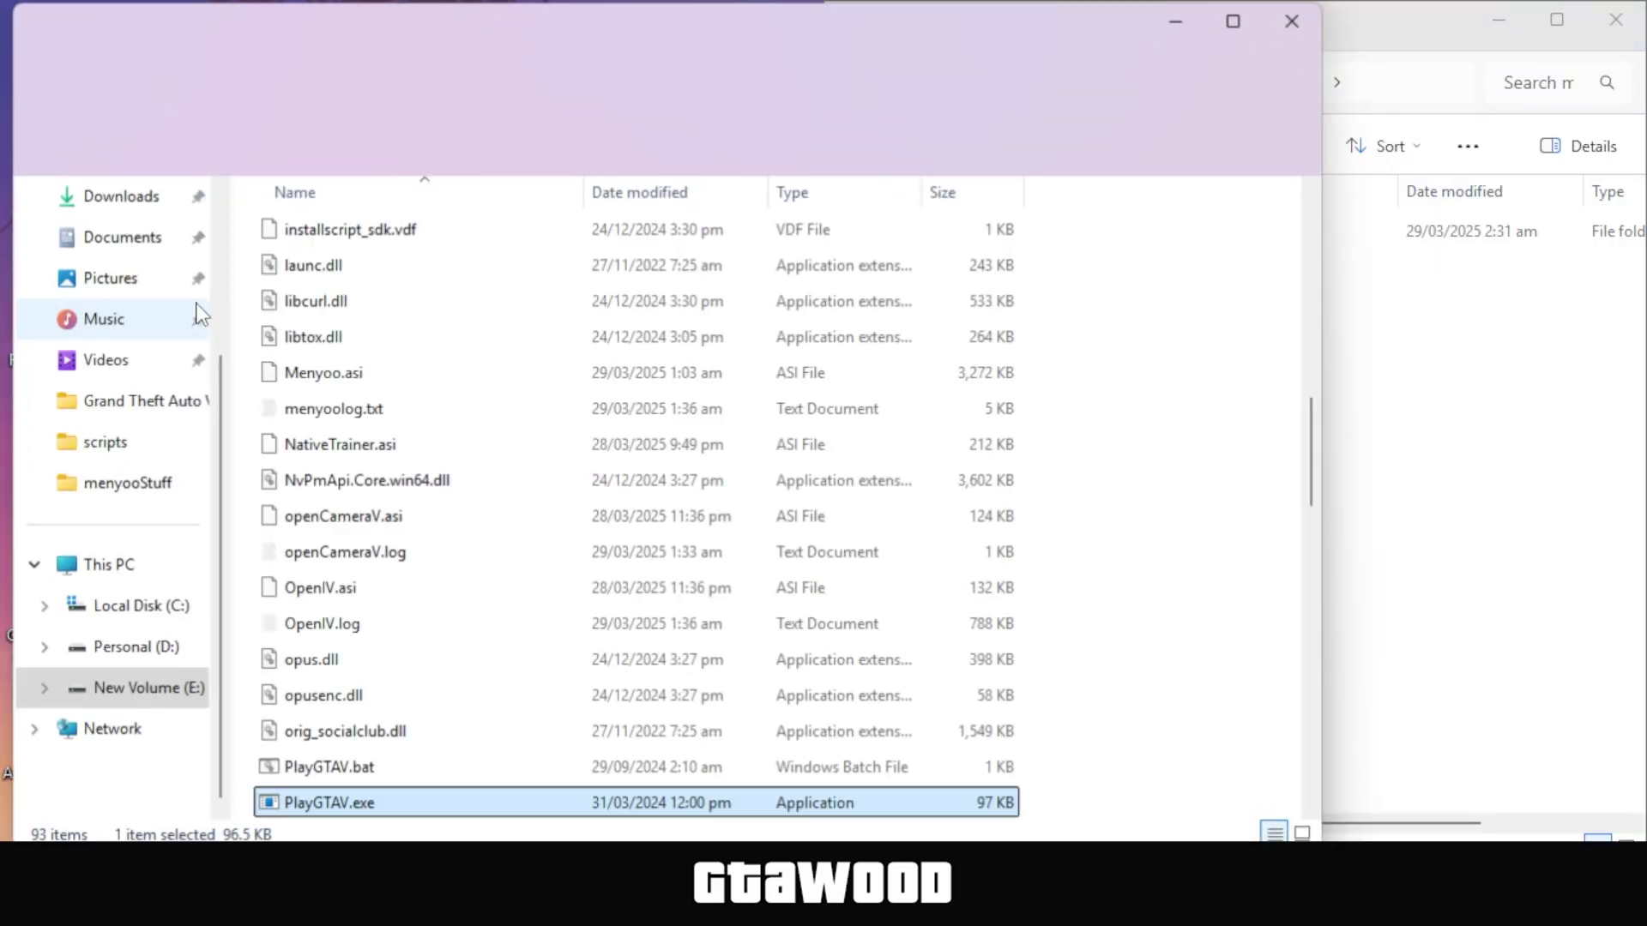
pyautogui.moveTo(744, 31); pyautogui.dragTo(4, 444)
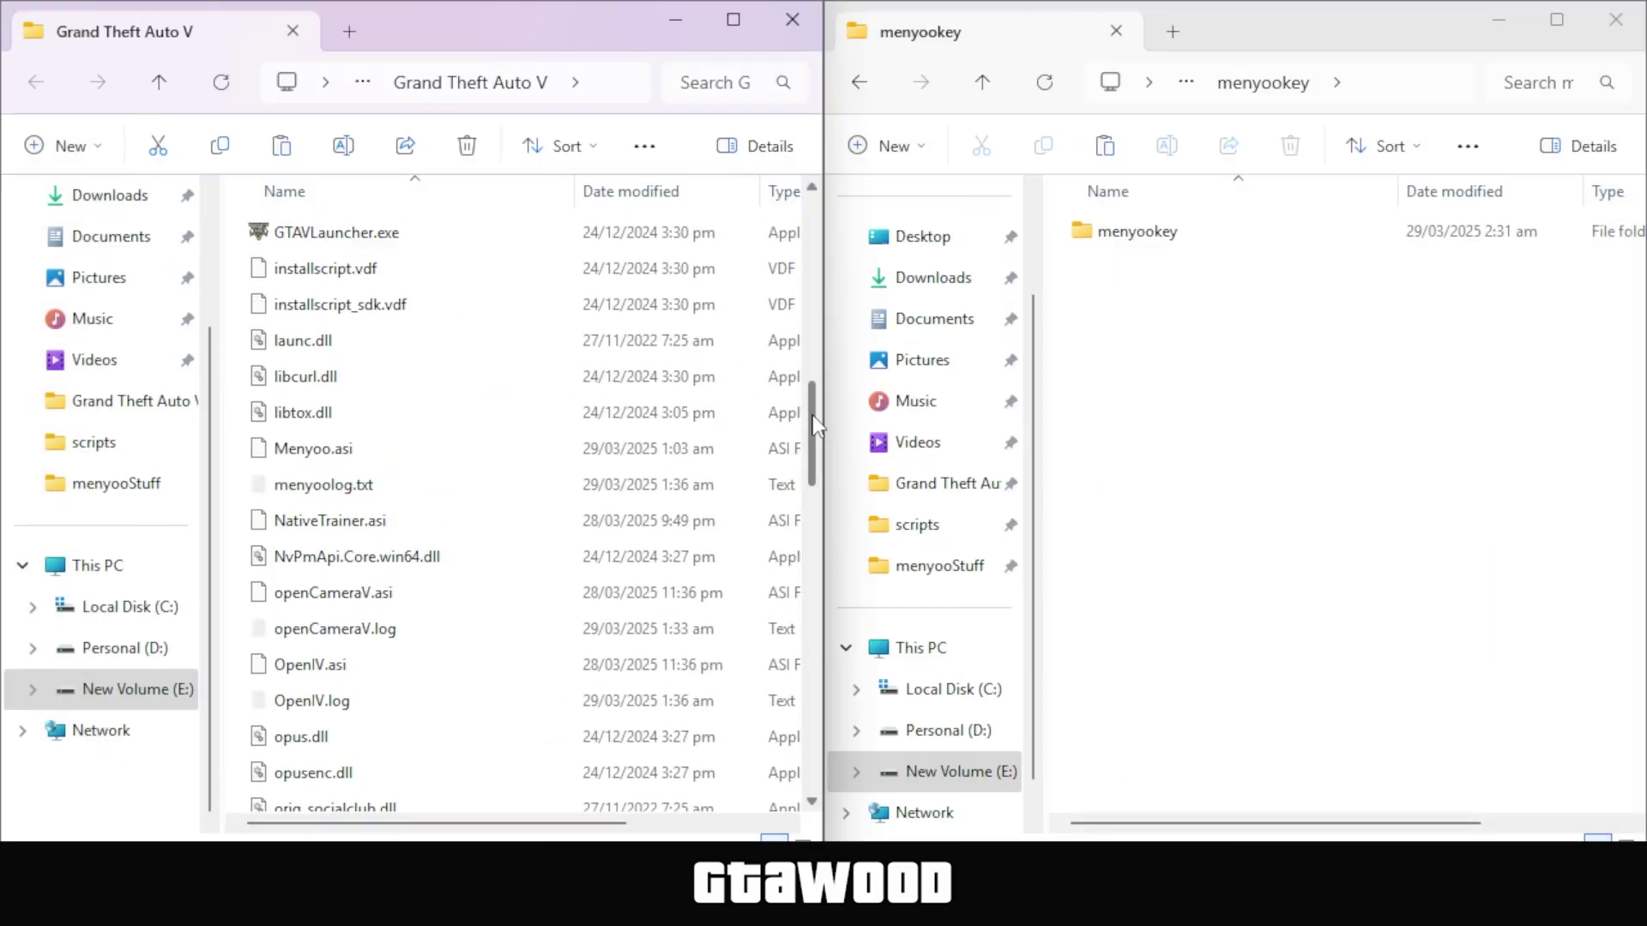
# Select the menyooStuff folder in the game directory and bring up its options
pyautogui.click(345, 387)
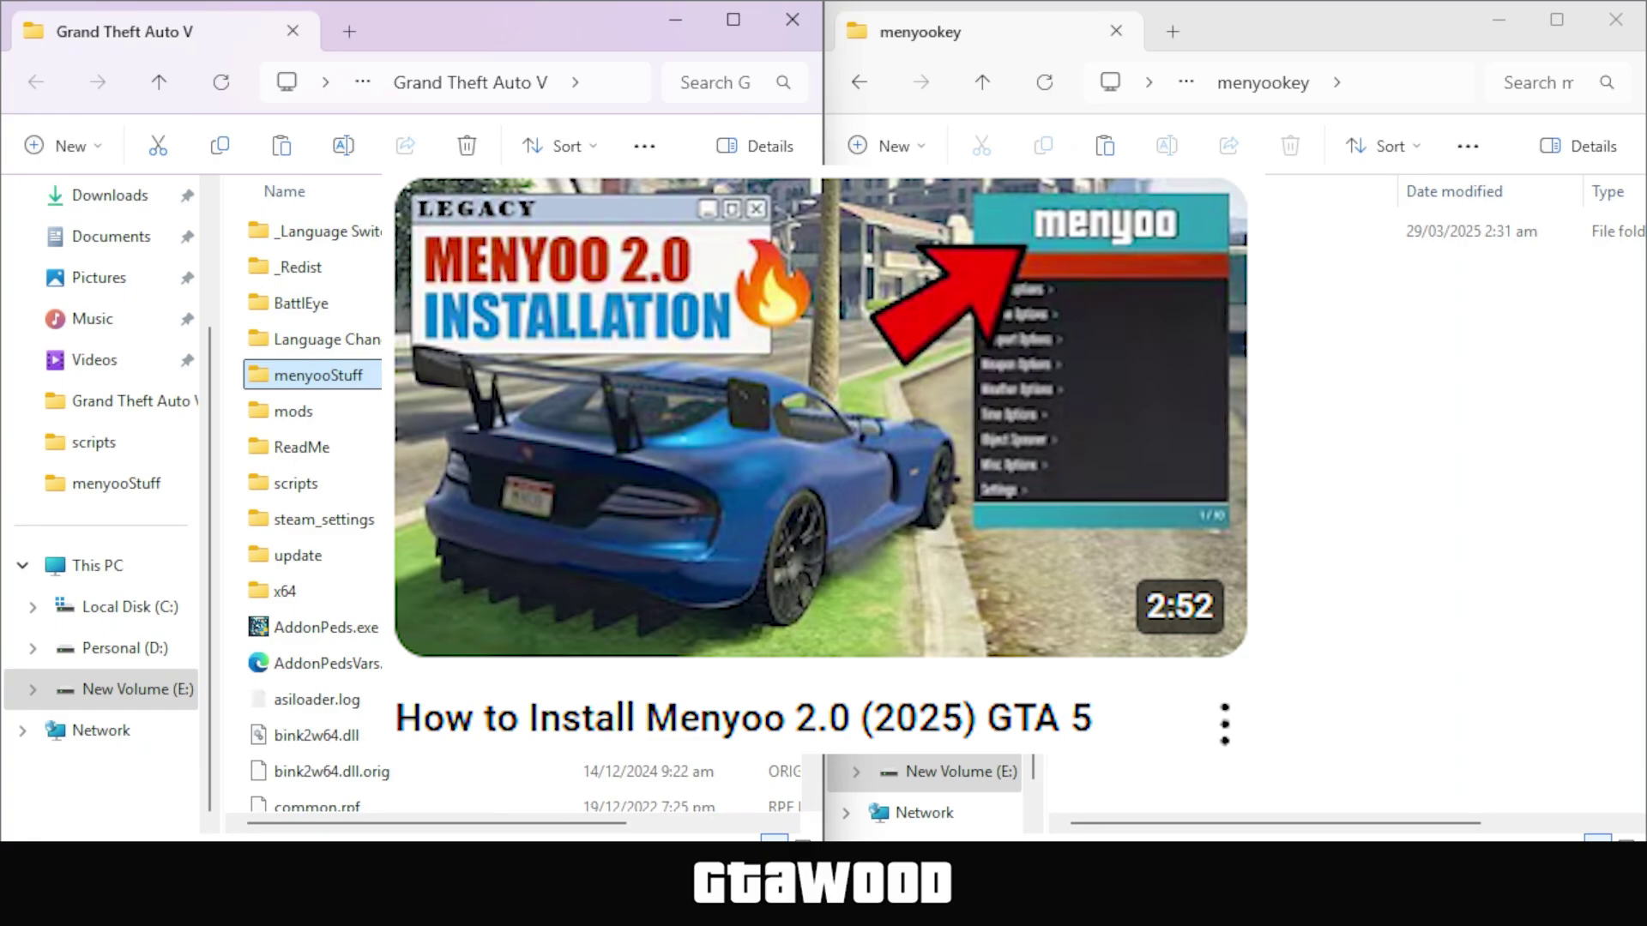
pyautogui.rightClick(257, 386)
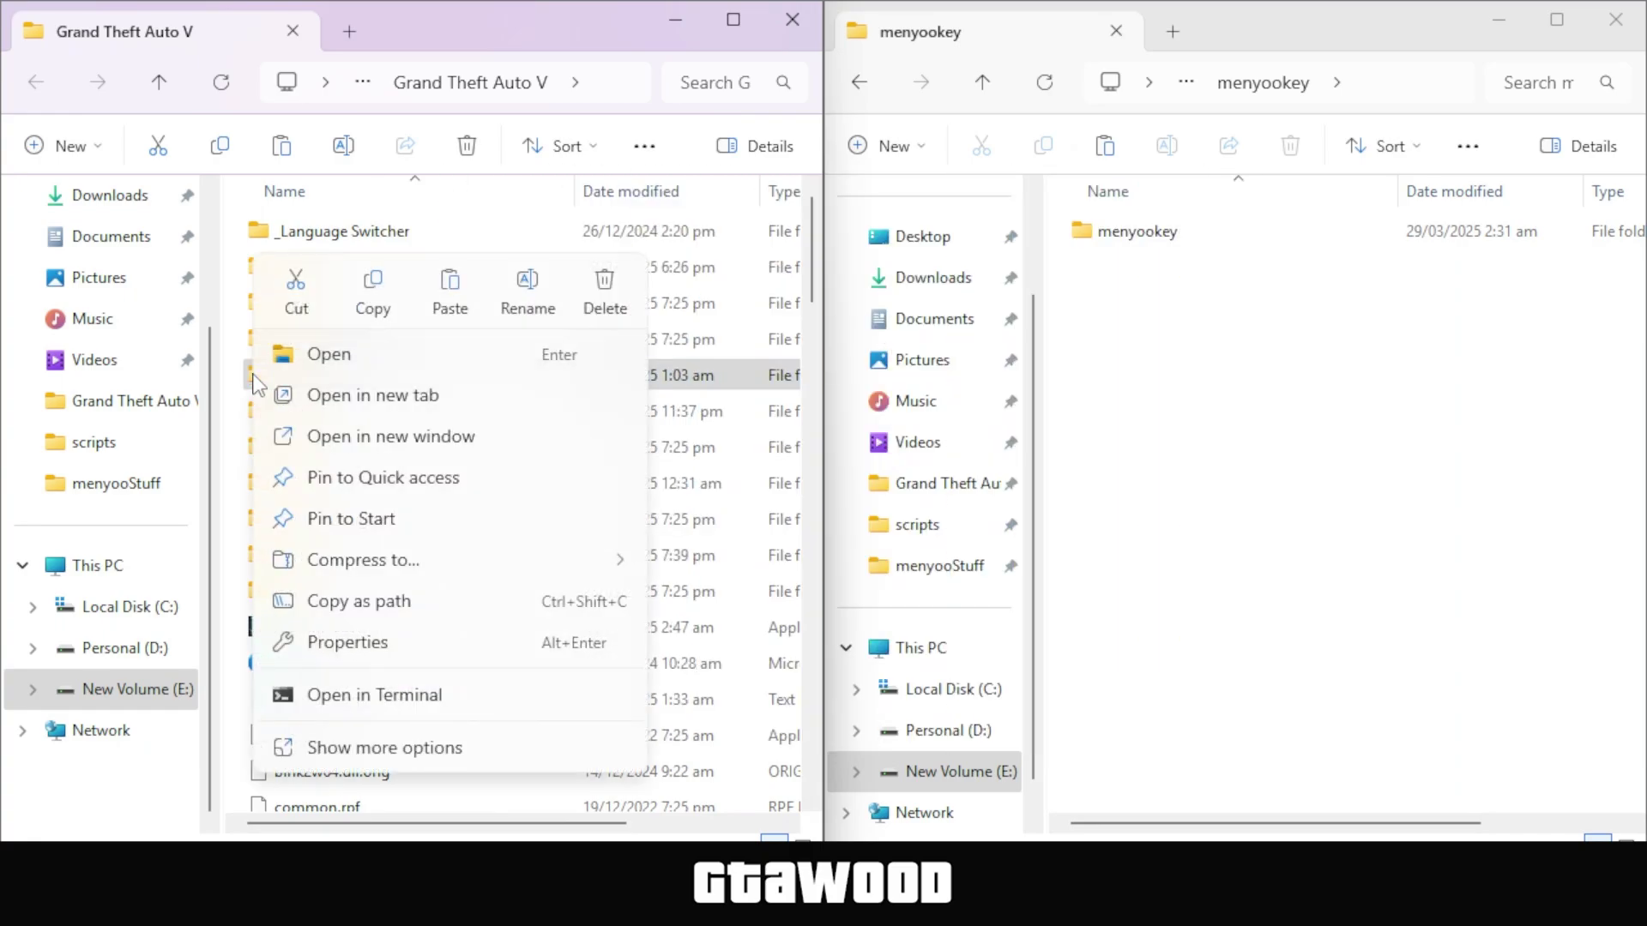
# Open menyooStuff and select the existing menyooConfig.ini file
pyautogui.click(360, 354)
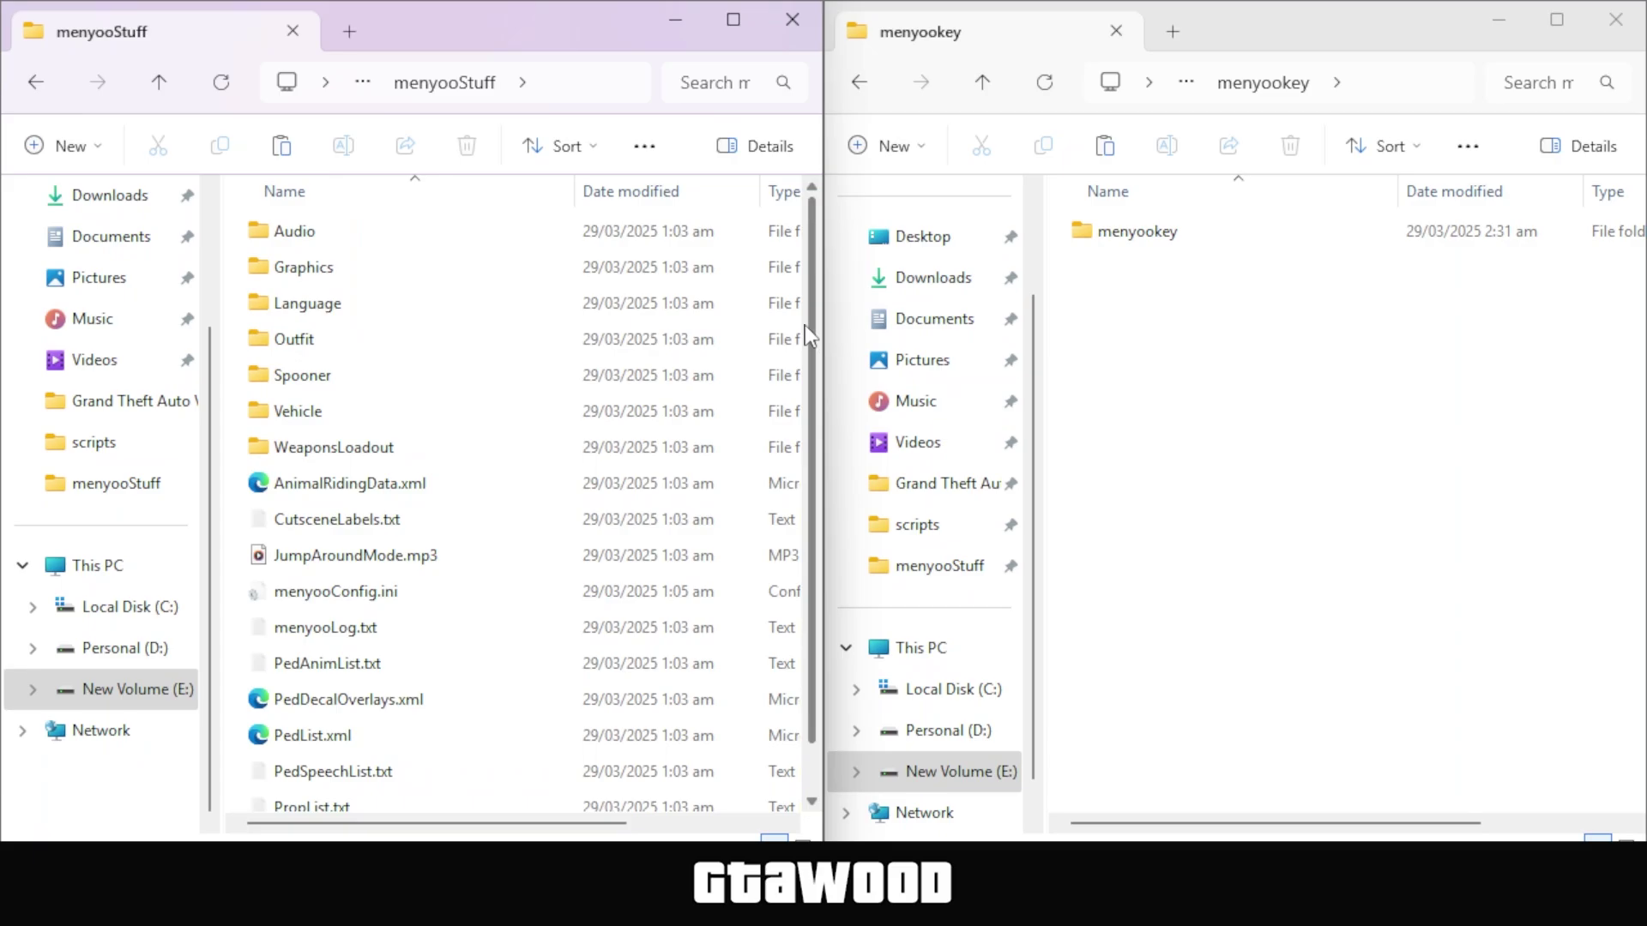
pyautogui.moveTo(807, 323); pyautogui.dragTo(811, 363)
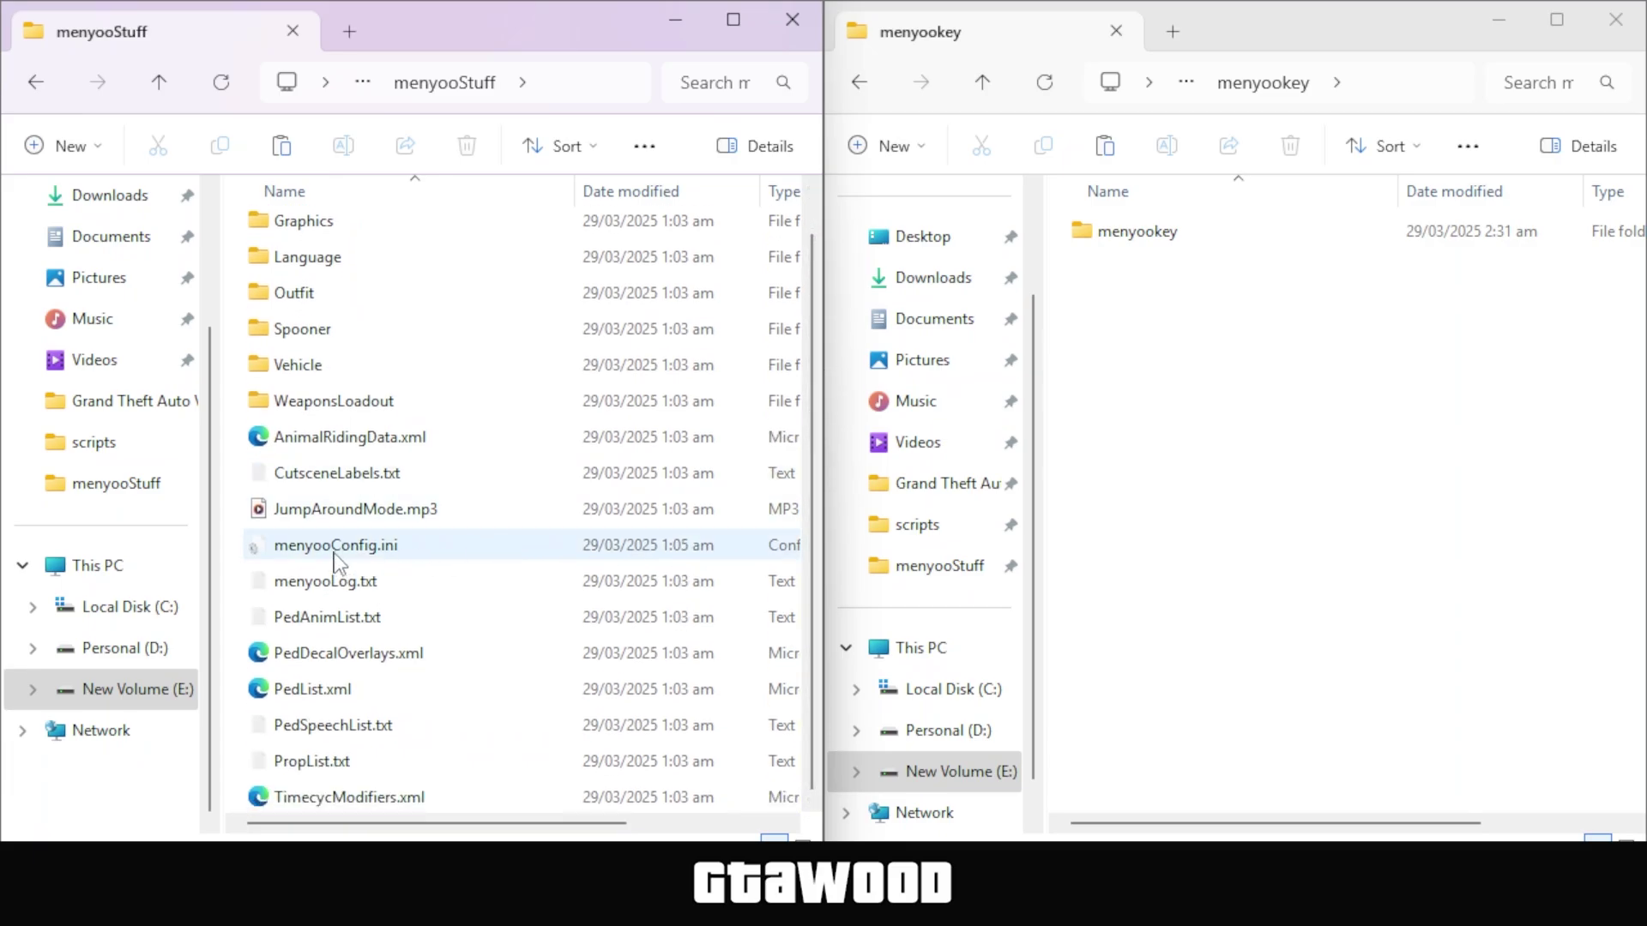
pyautogui.click(290, 558)
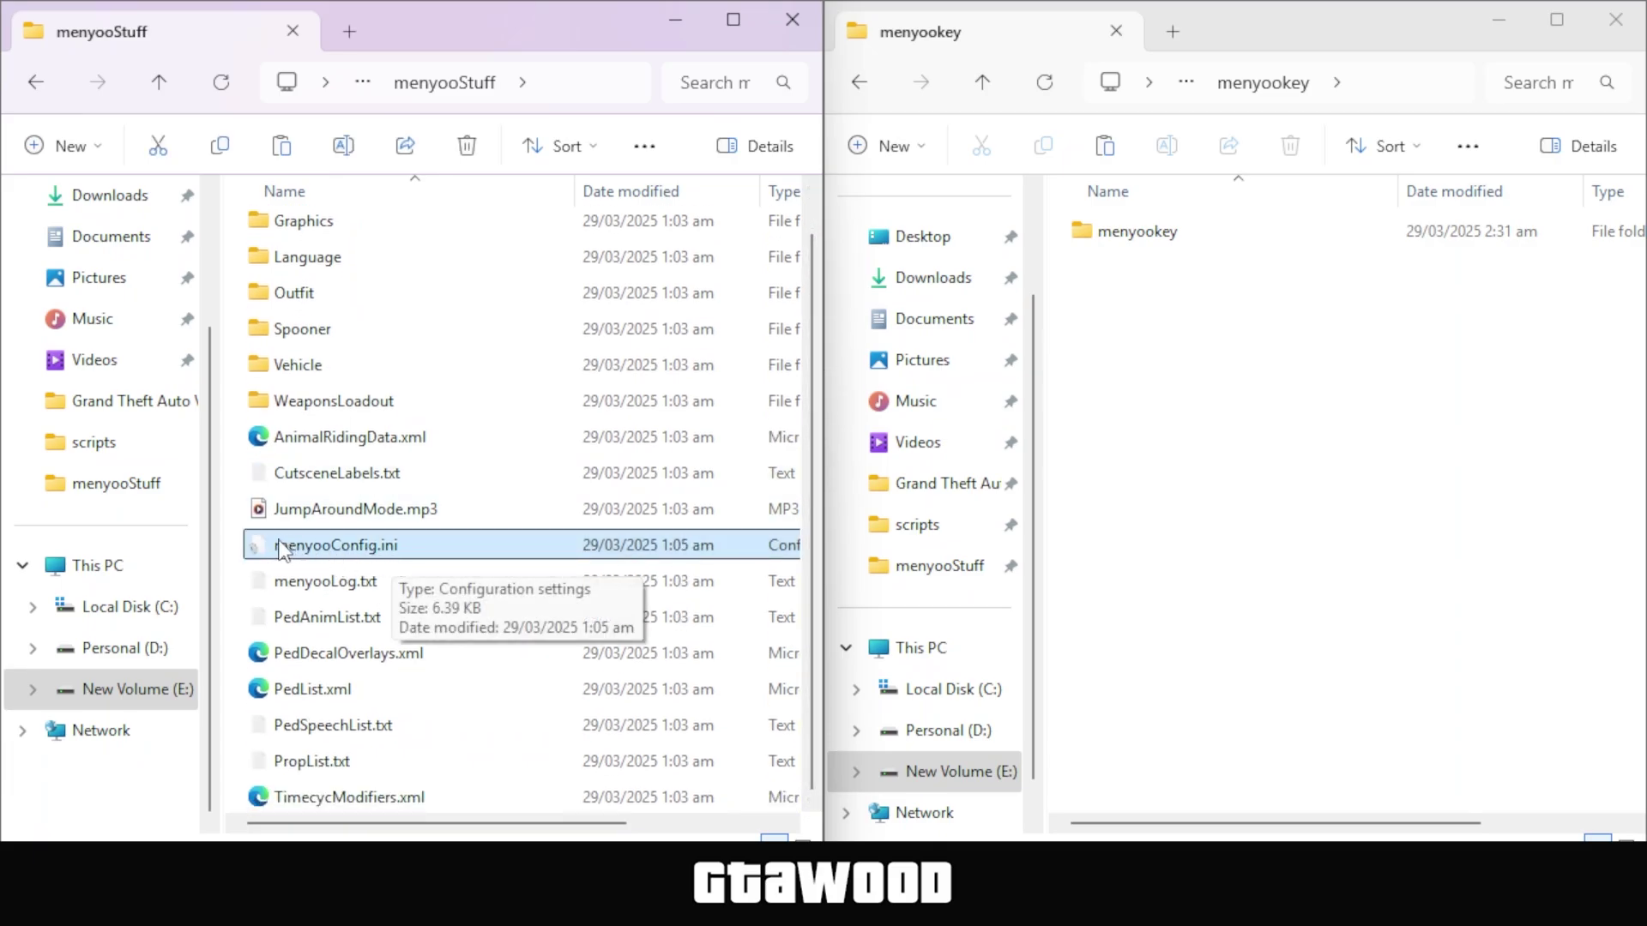
# Create a new folder named backup inside the menyookey folder
pyautogui.rightClick(1173, 386)
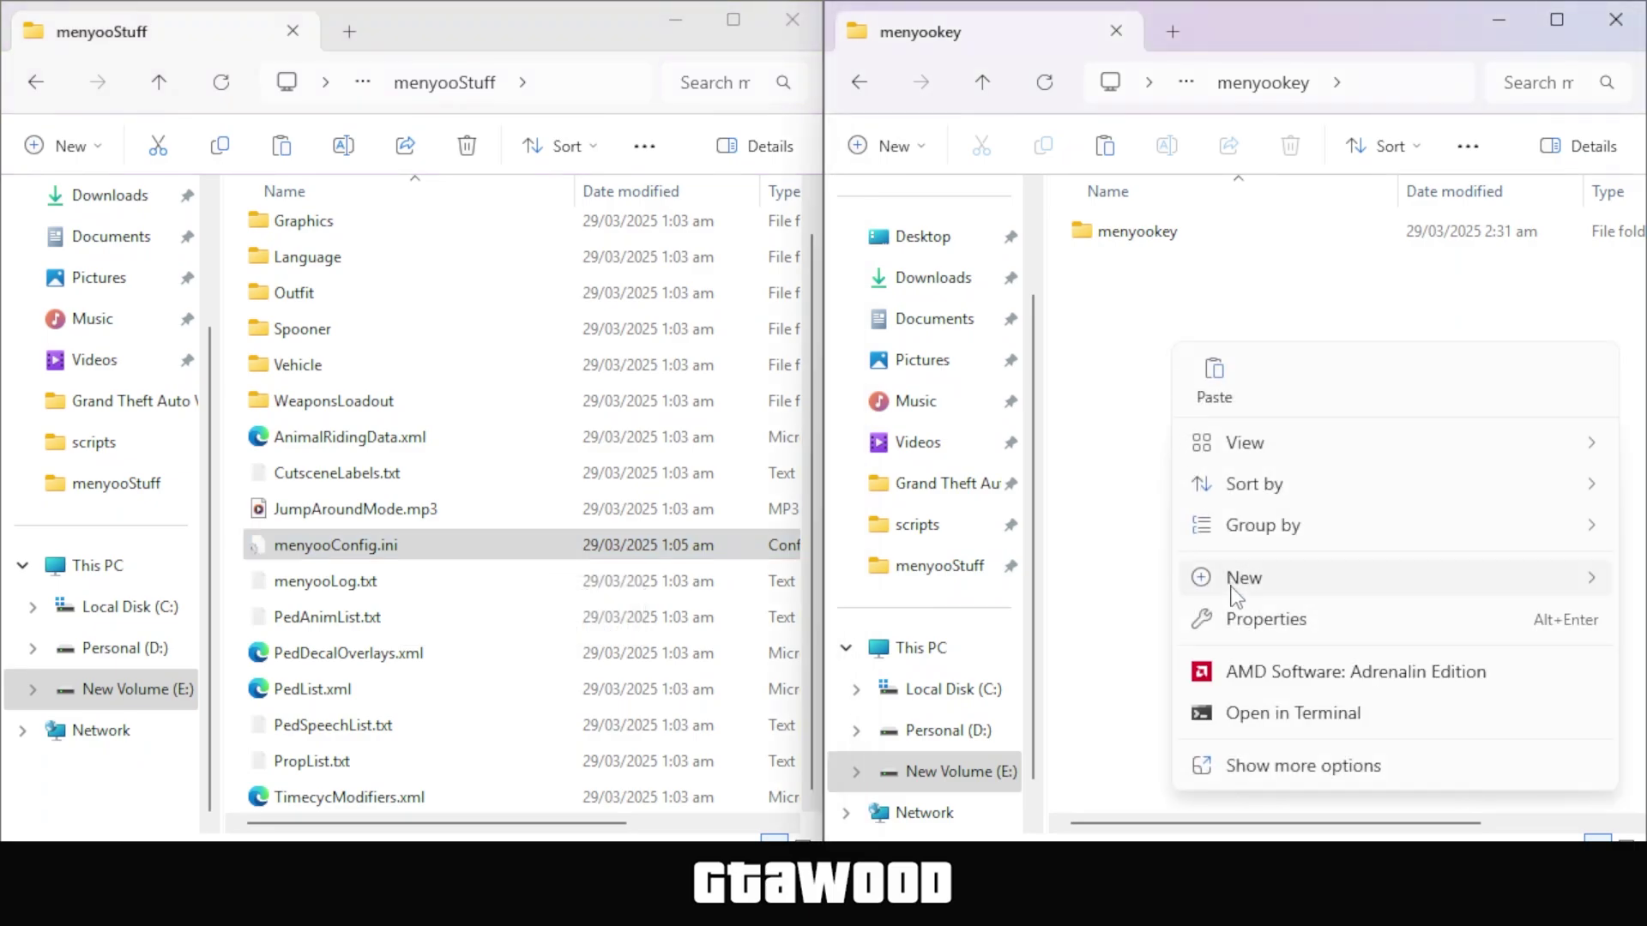
pyautogui.moveTo(1243, 577)
pyautogui.click(1062, 590)
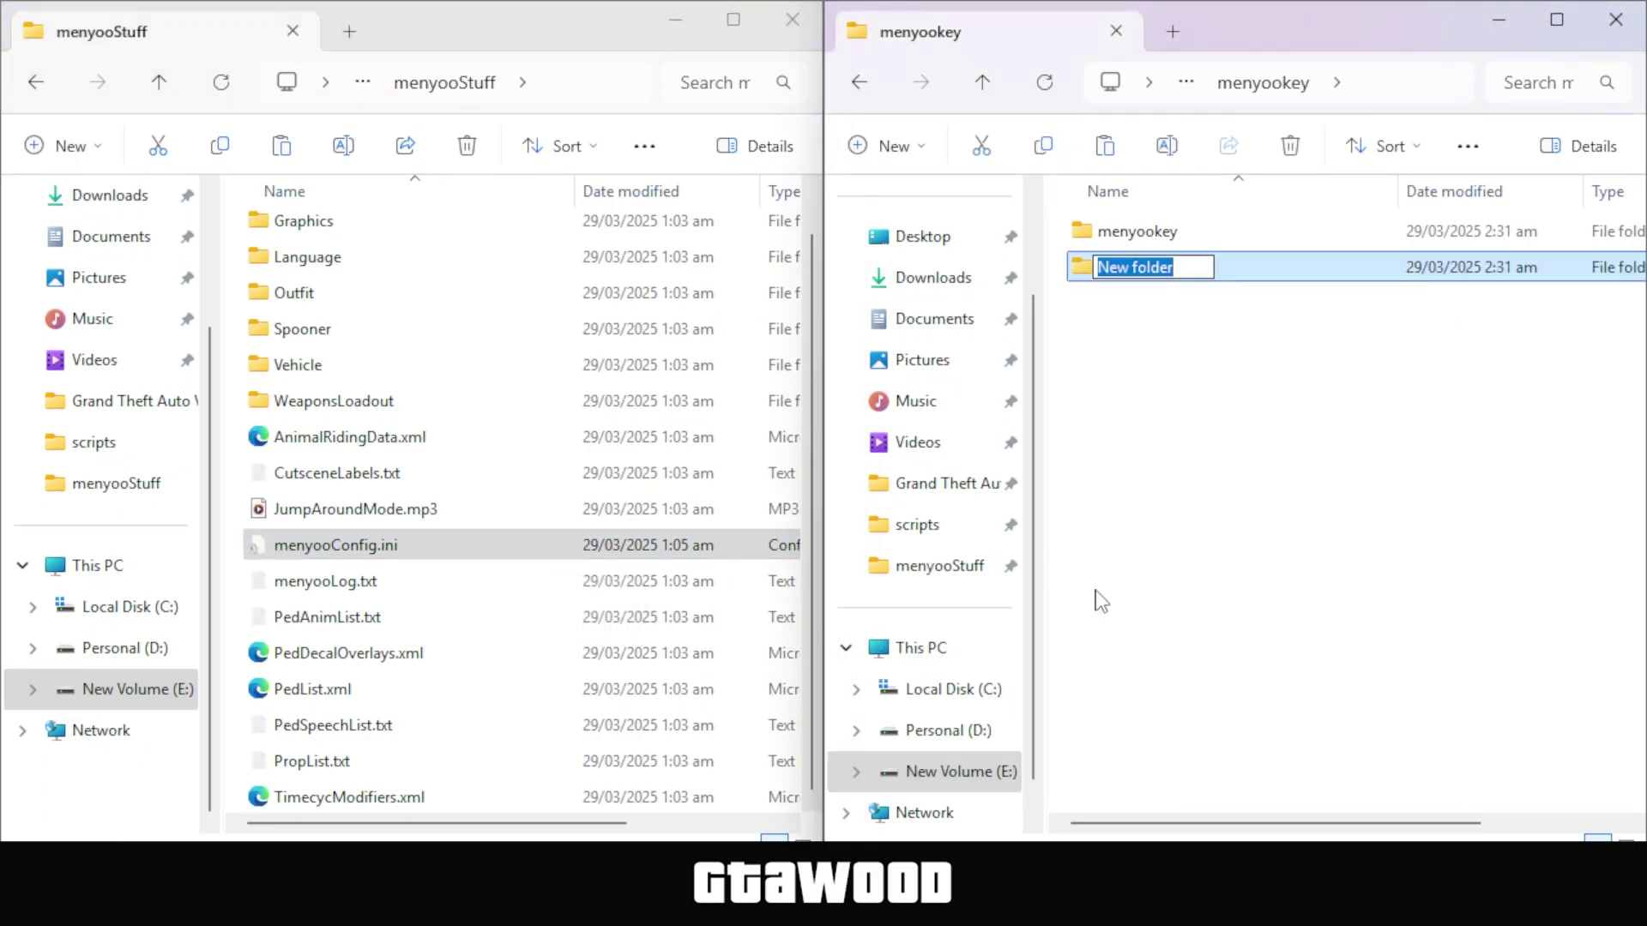
pyautogui.write('backup')
pyautogui.press('Return')
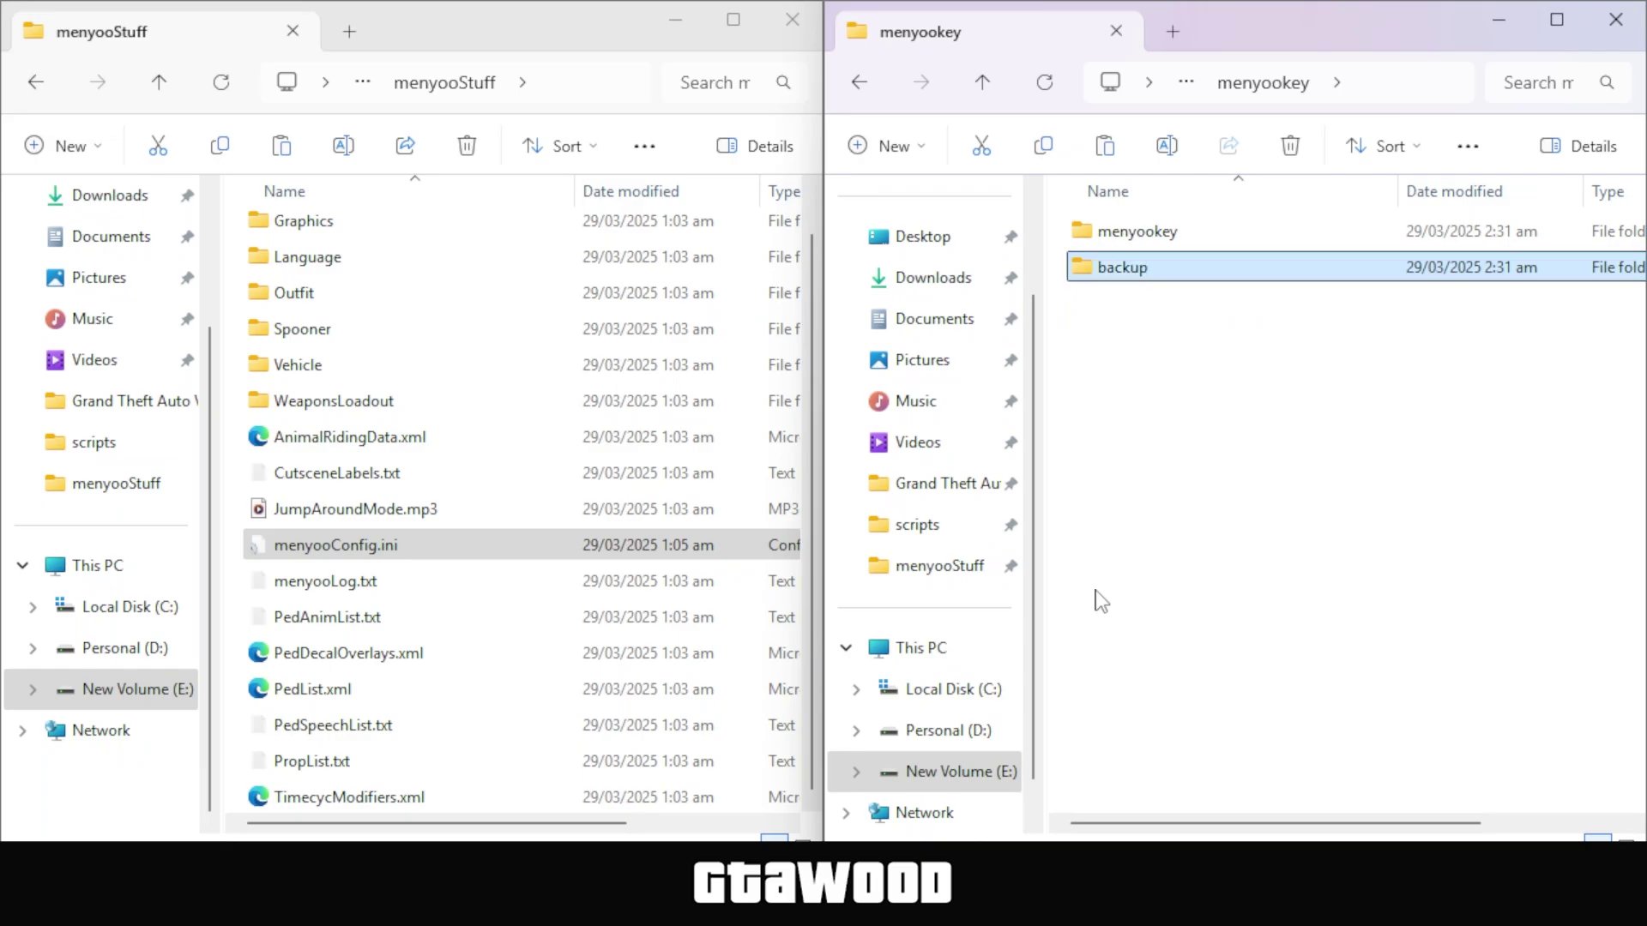
# Copy the original menyooConfig.ini from menyooStuff into the backup folder
pyautogui.doubleClick(1087, 270)
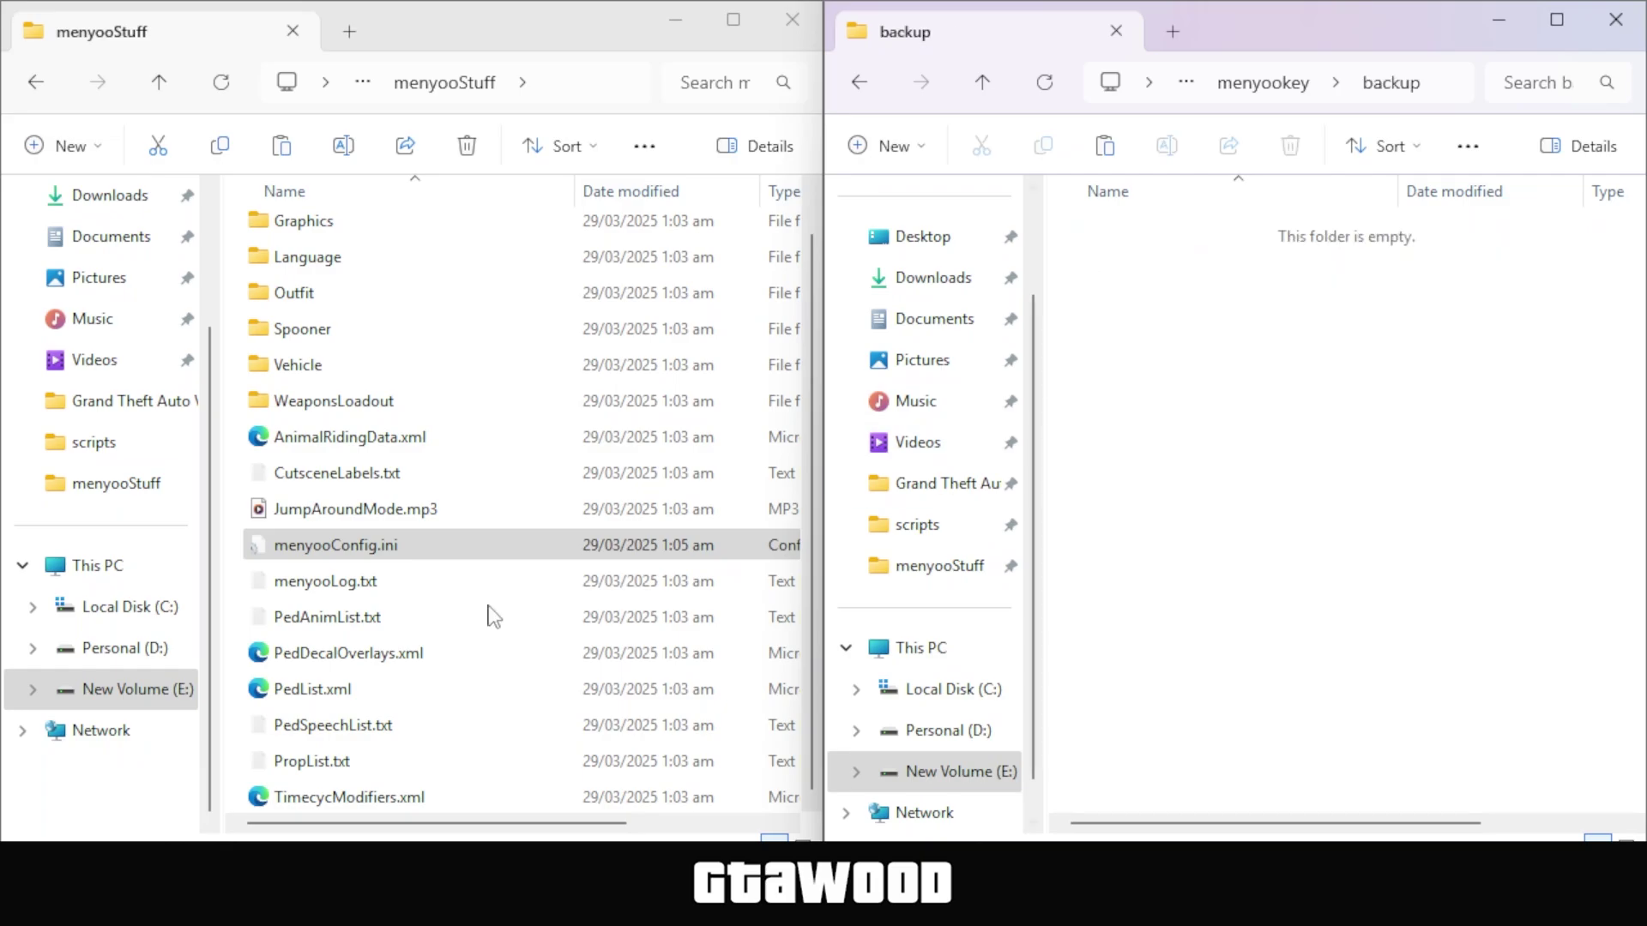
pyautogui.rightClick(273, 553)
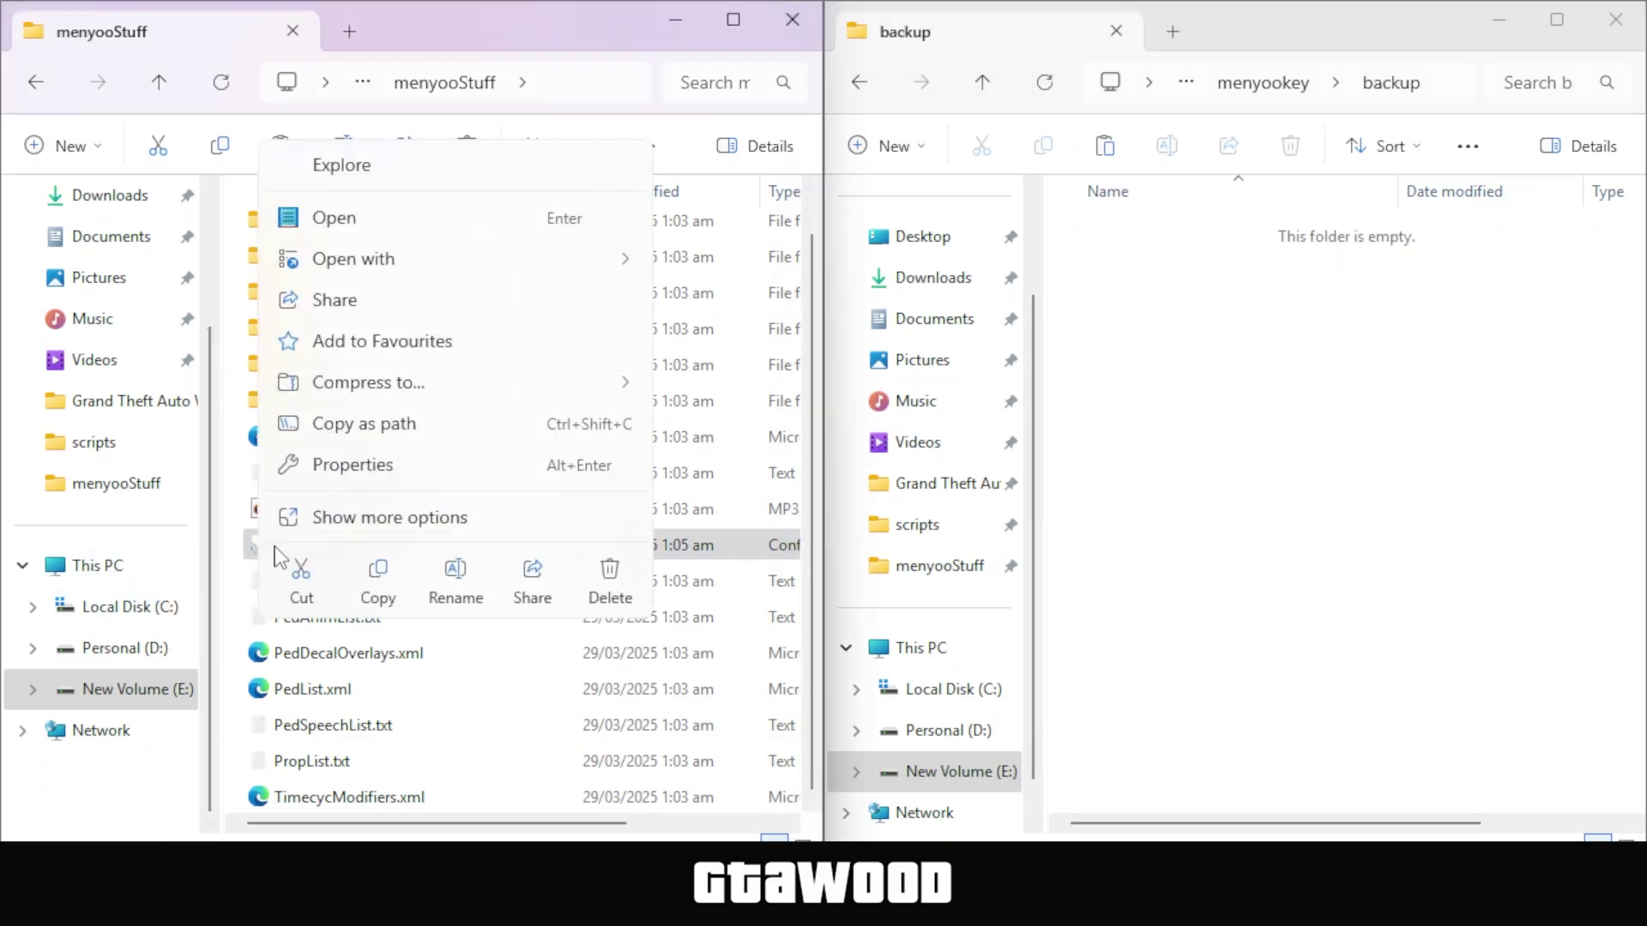
pyautogui.click(394, 579)
pyautogui.rightClick(1158, 360)
pyautogui.click(1203, 330)
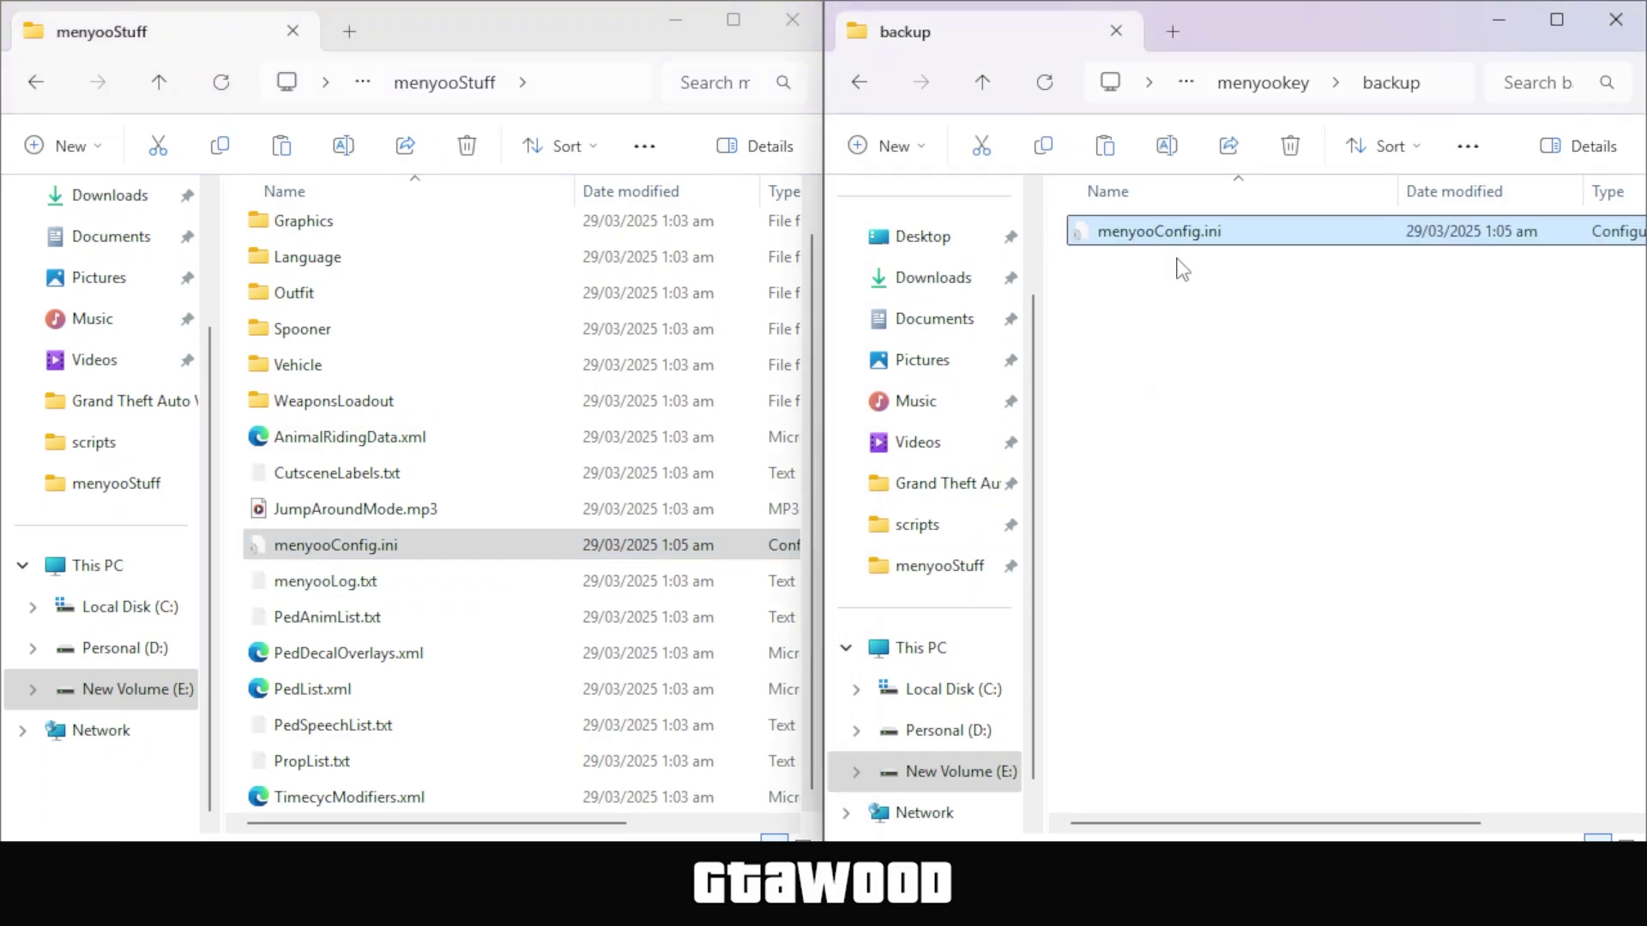
# Copy the custom menyooConfig.ini from the inner menyookey folder and paste it into menyooStuff
pyautogui.click(983, 82)
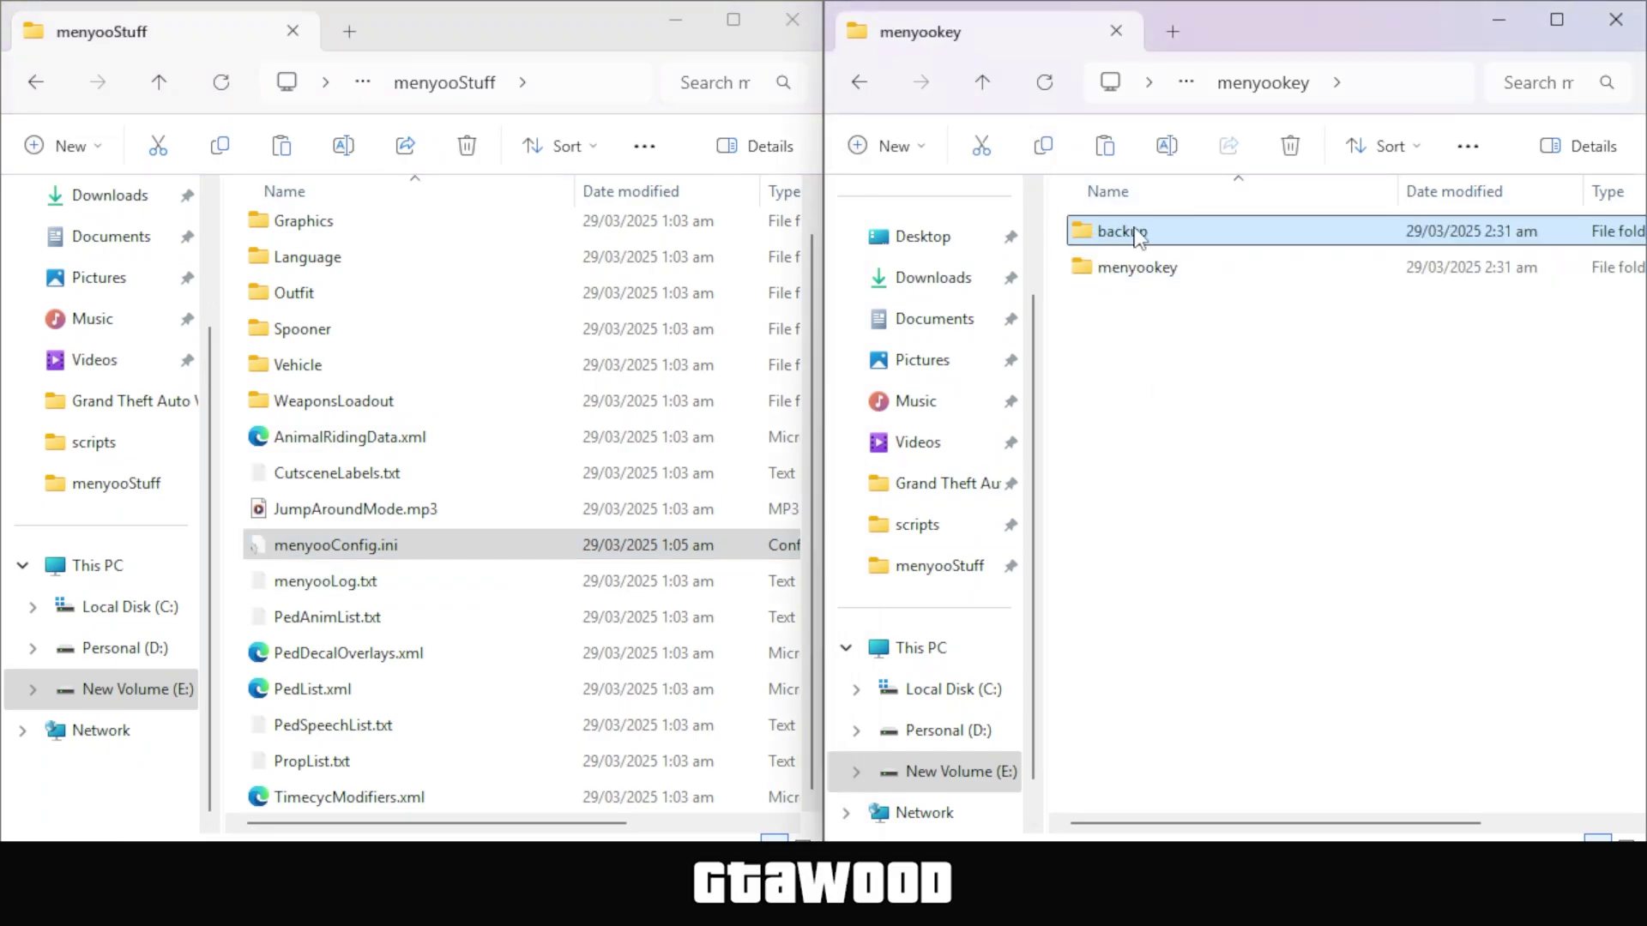
pyautogui.rightClick(1107, 274)
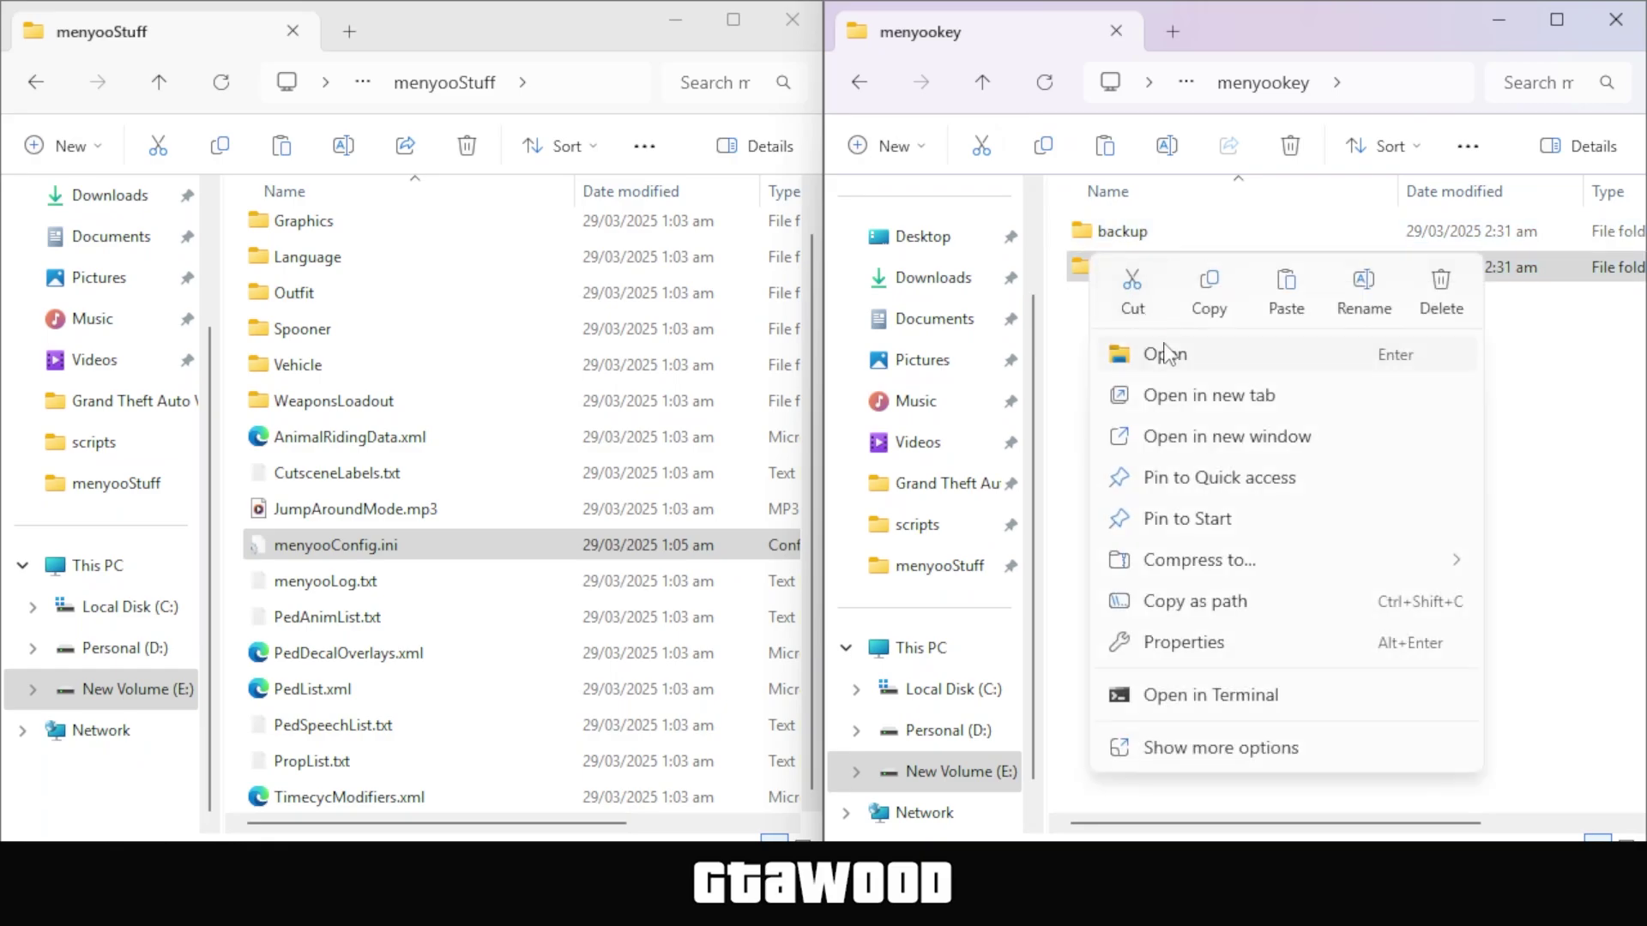
pyautogui.click(1169, 359)
pyautogui.click(1108, 280)
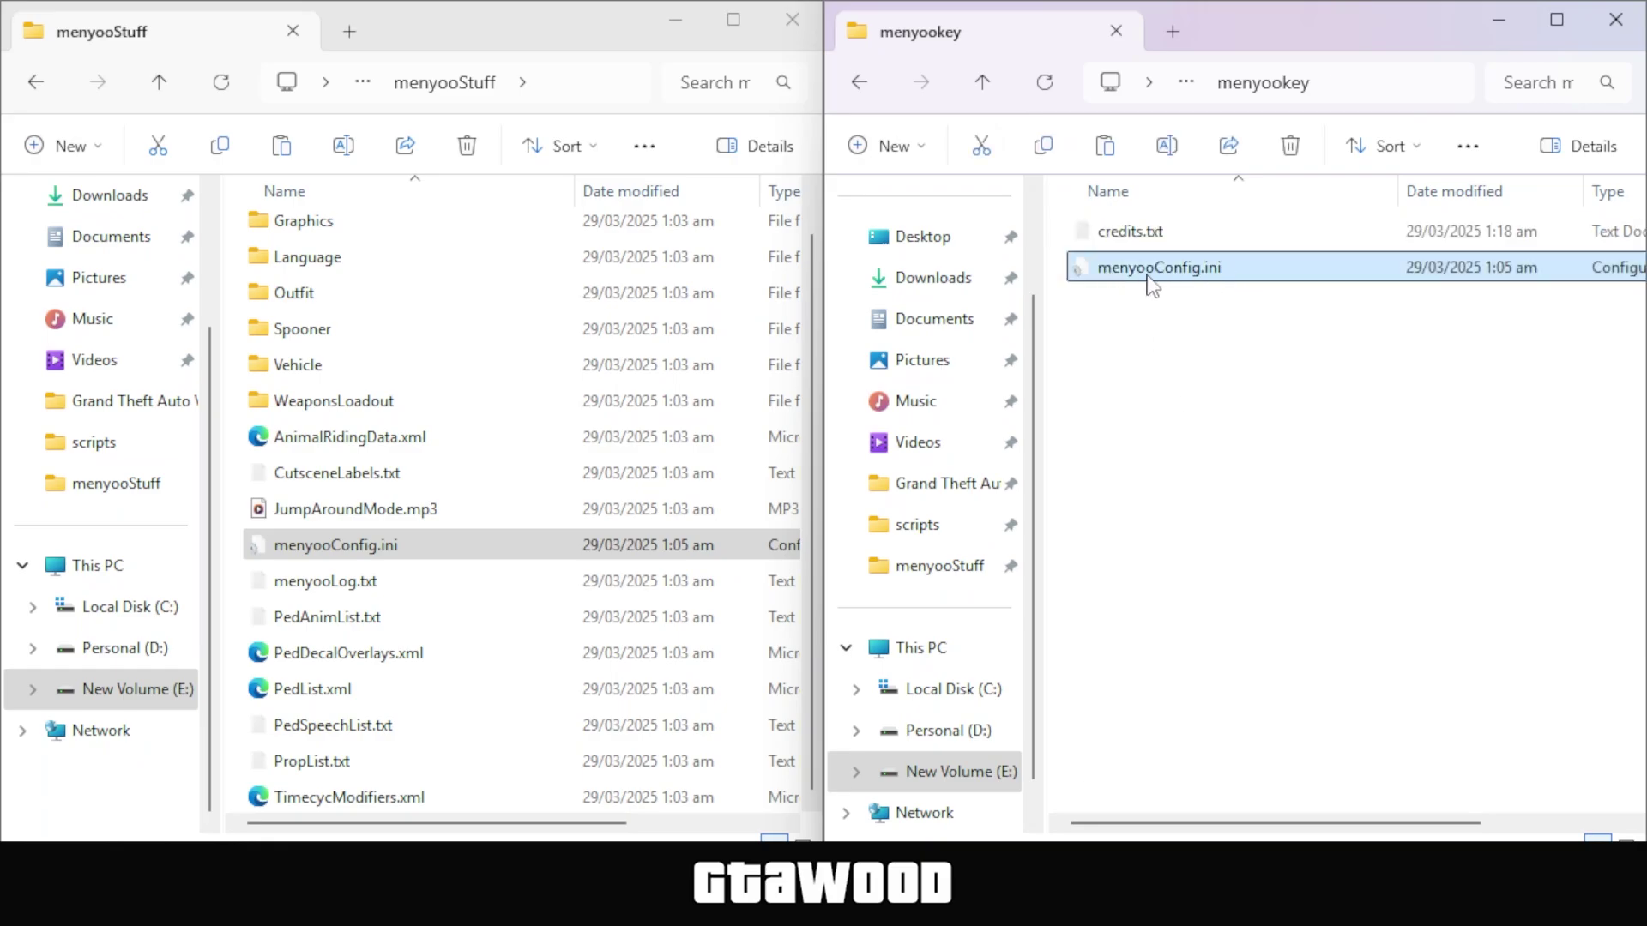
pyautogui.rightClick(1085, 274)
pyautogui.click(1194, 304)
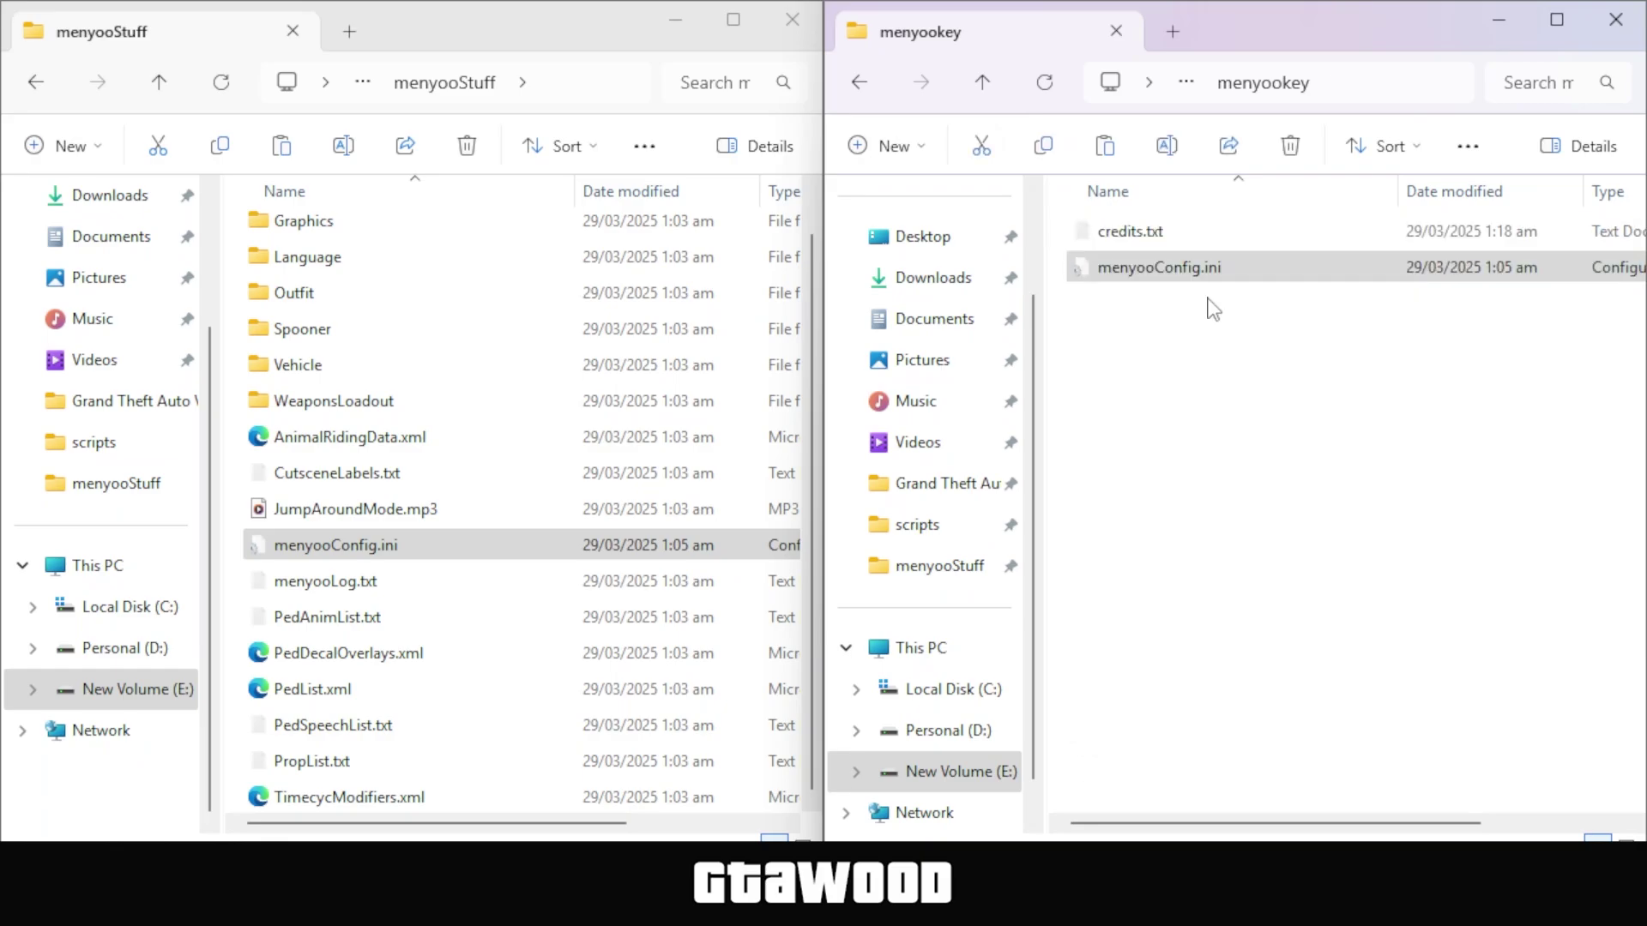
pyautogui.rightClick(230, 417)
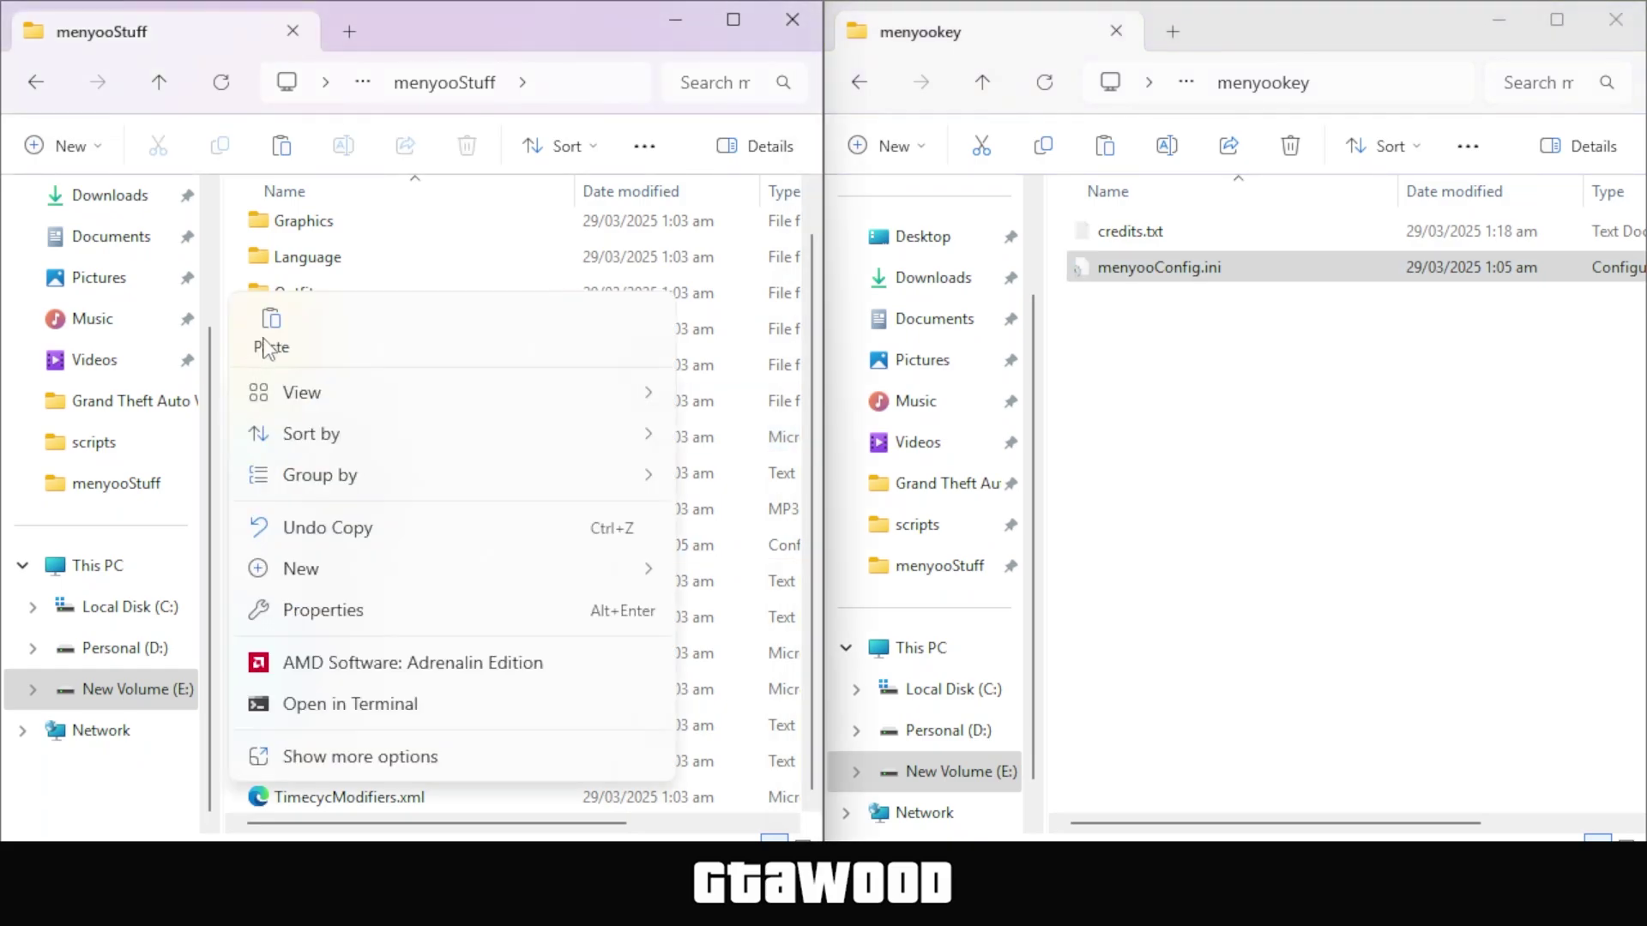
pyautogui.click(267, 337)
# Replace the existing config, open the Menyoo menu in-game with F8 and walk out the front door
pyautogui.click(724, 283)
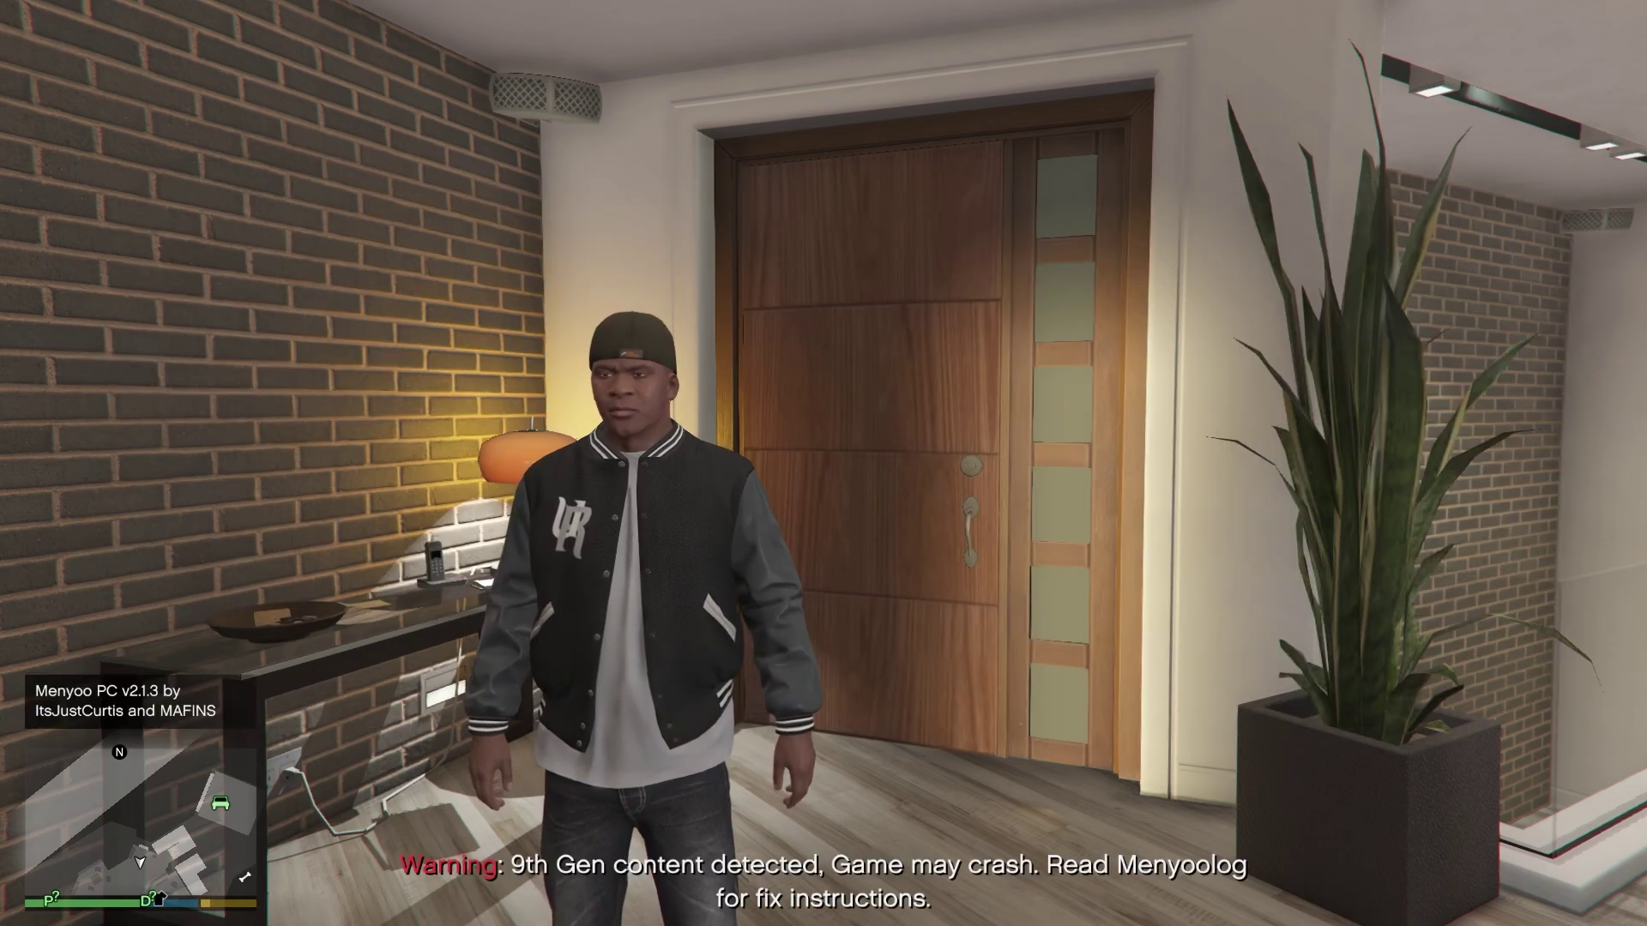
pyautogui.press('F8')
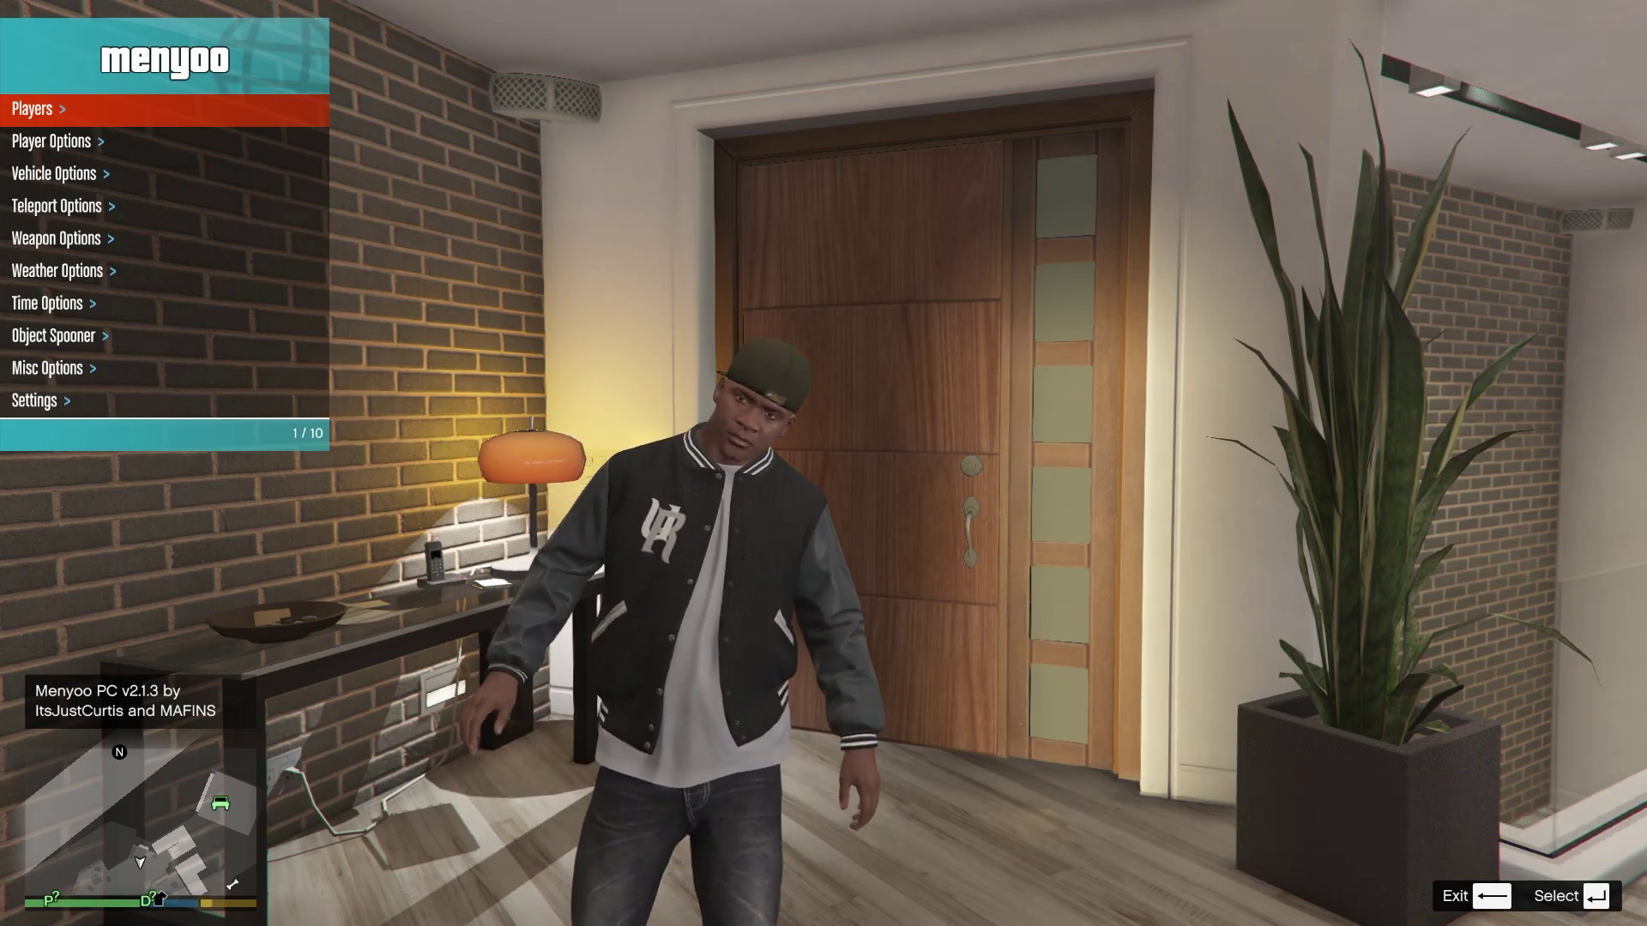
pyautogui.press('w')
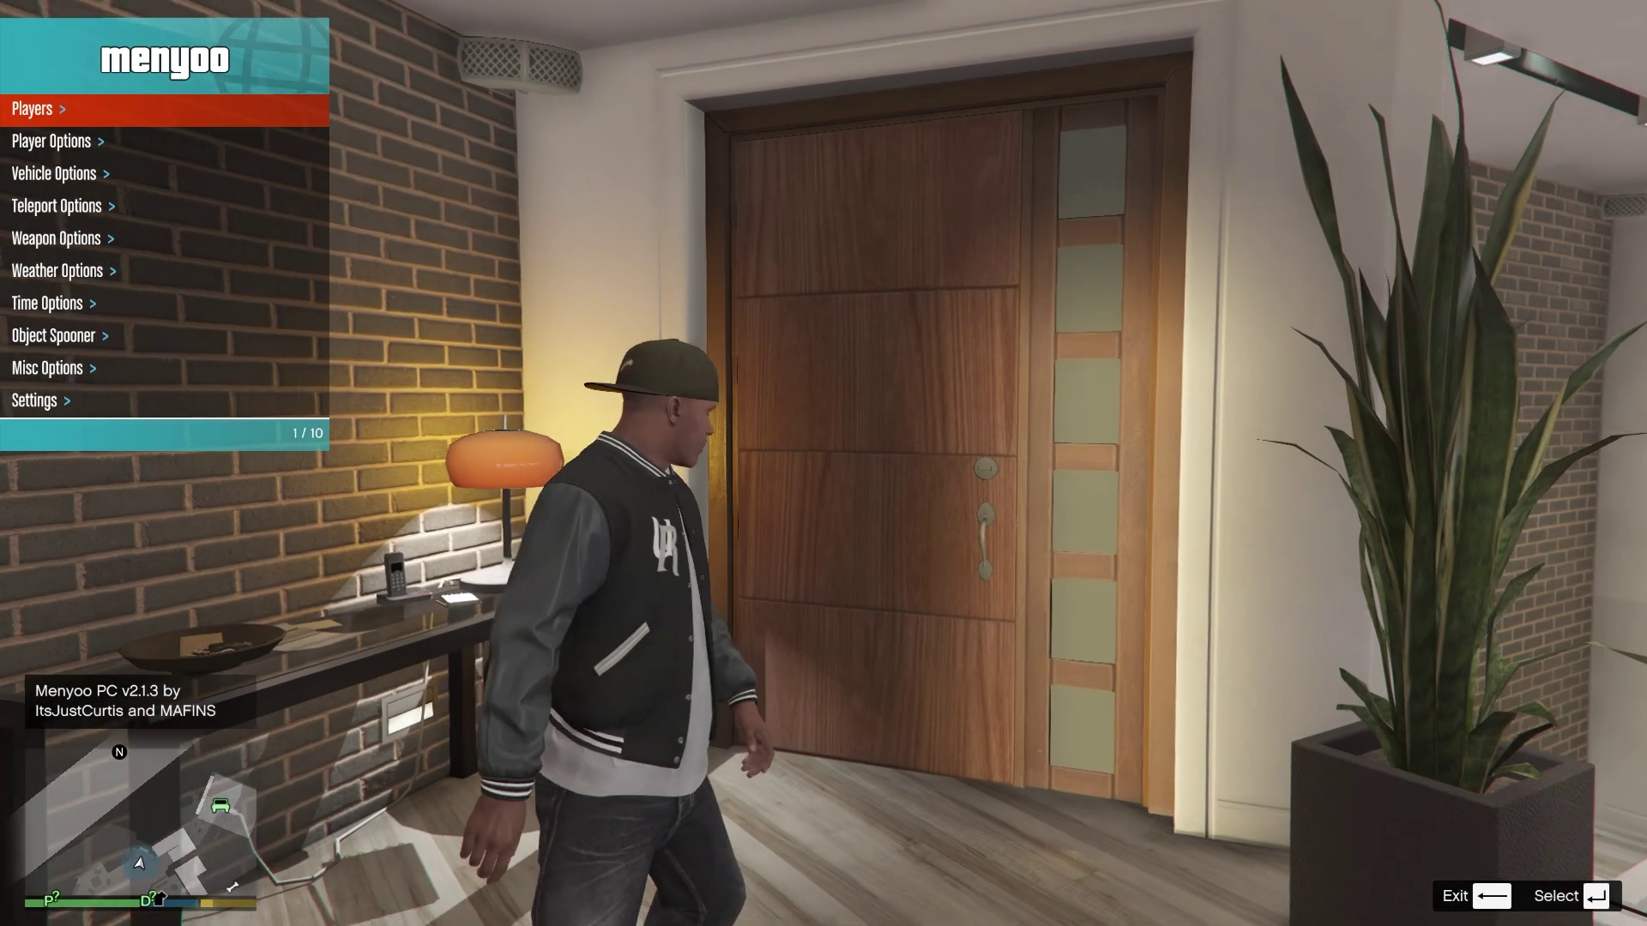
pyautogui.press('w')
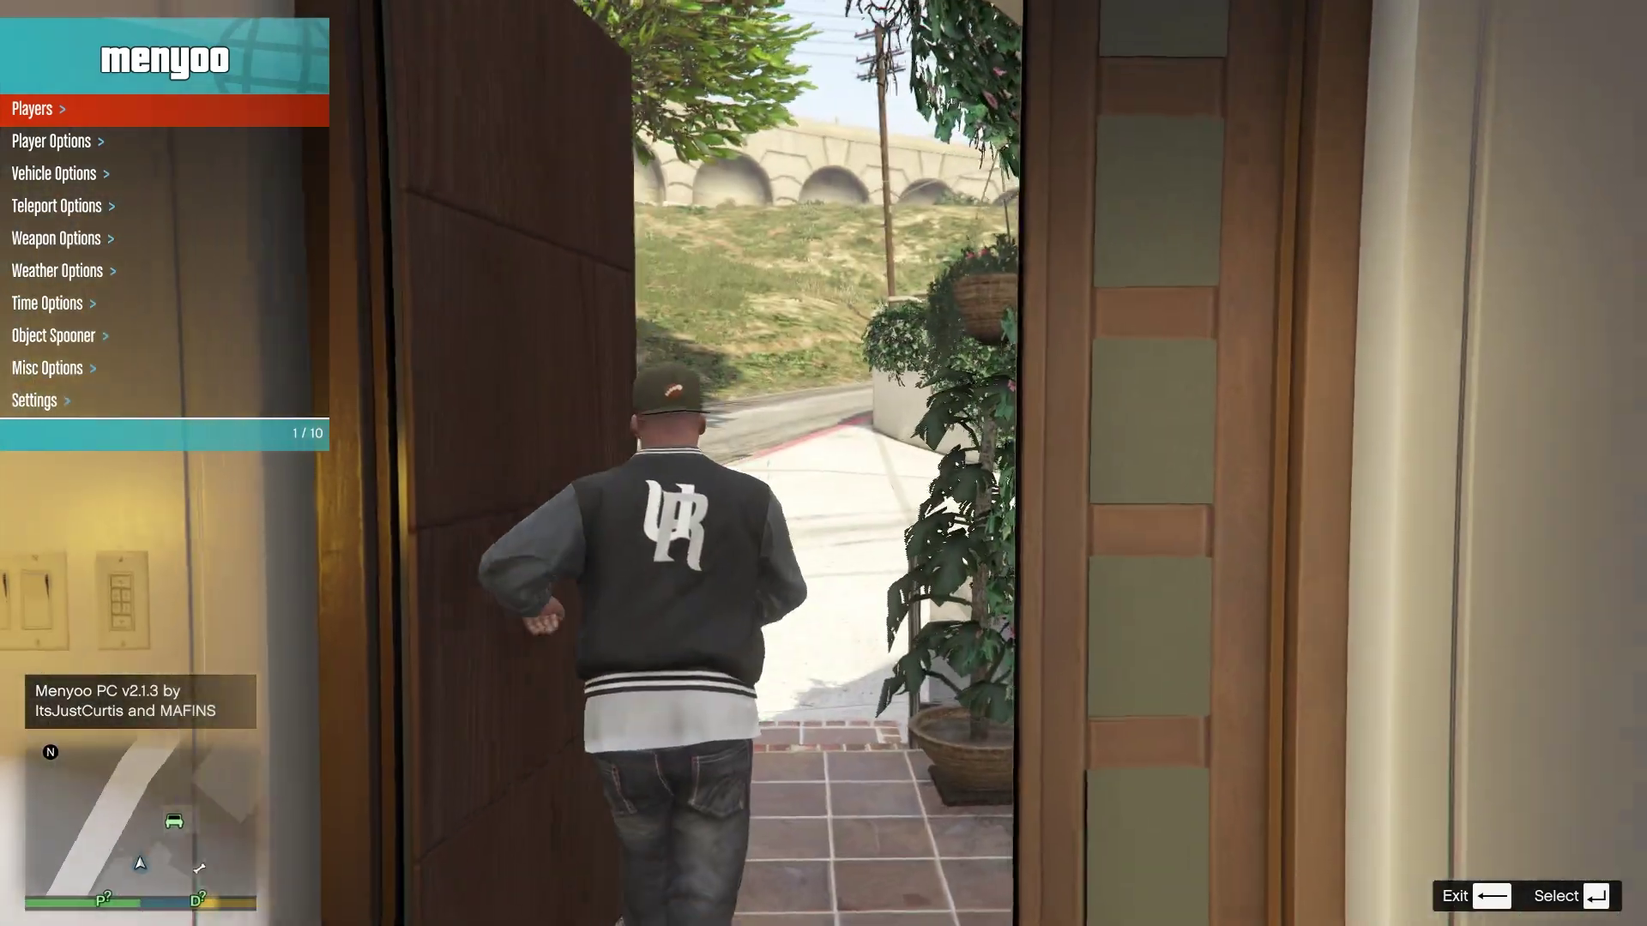
# Navigate Menyoo to Vehicle Options and open the Vehicle Spawner
pyautogui.press('w')
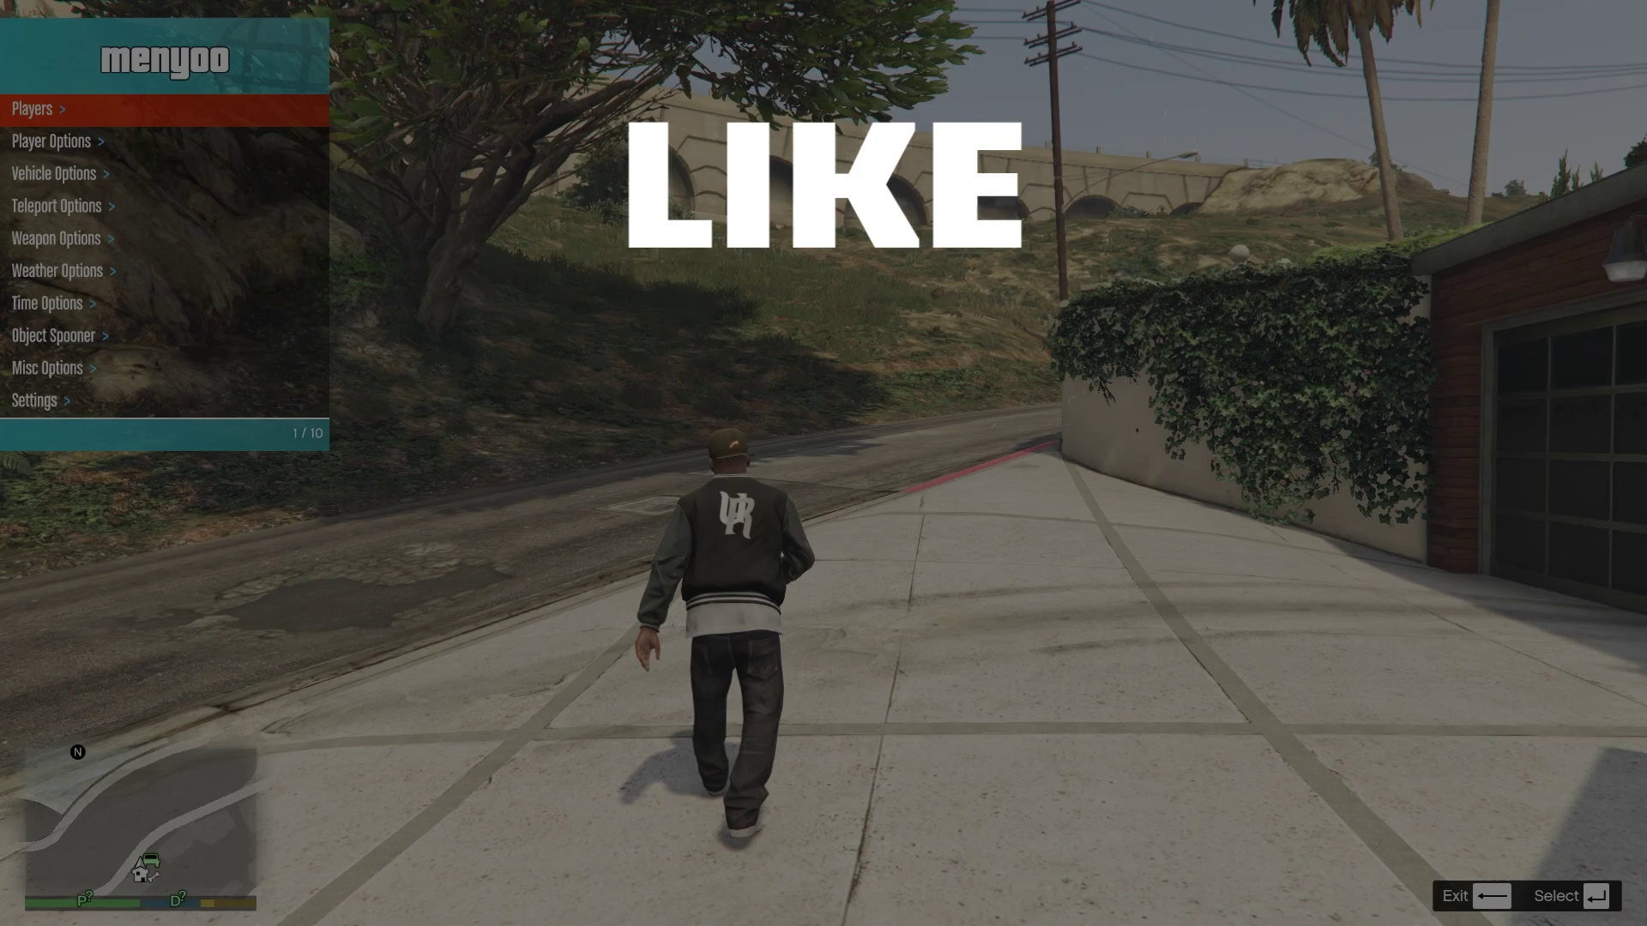
pyautogui.press('Down')
pyautogui.press('Down')
pyautogui.press('Return')
pyautogui.press('Down')
pyautogui.press('Return')
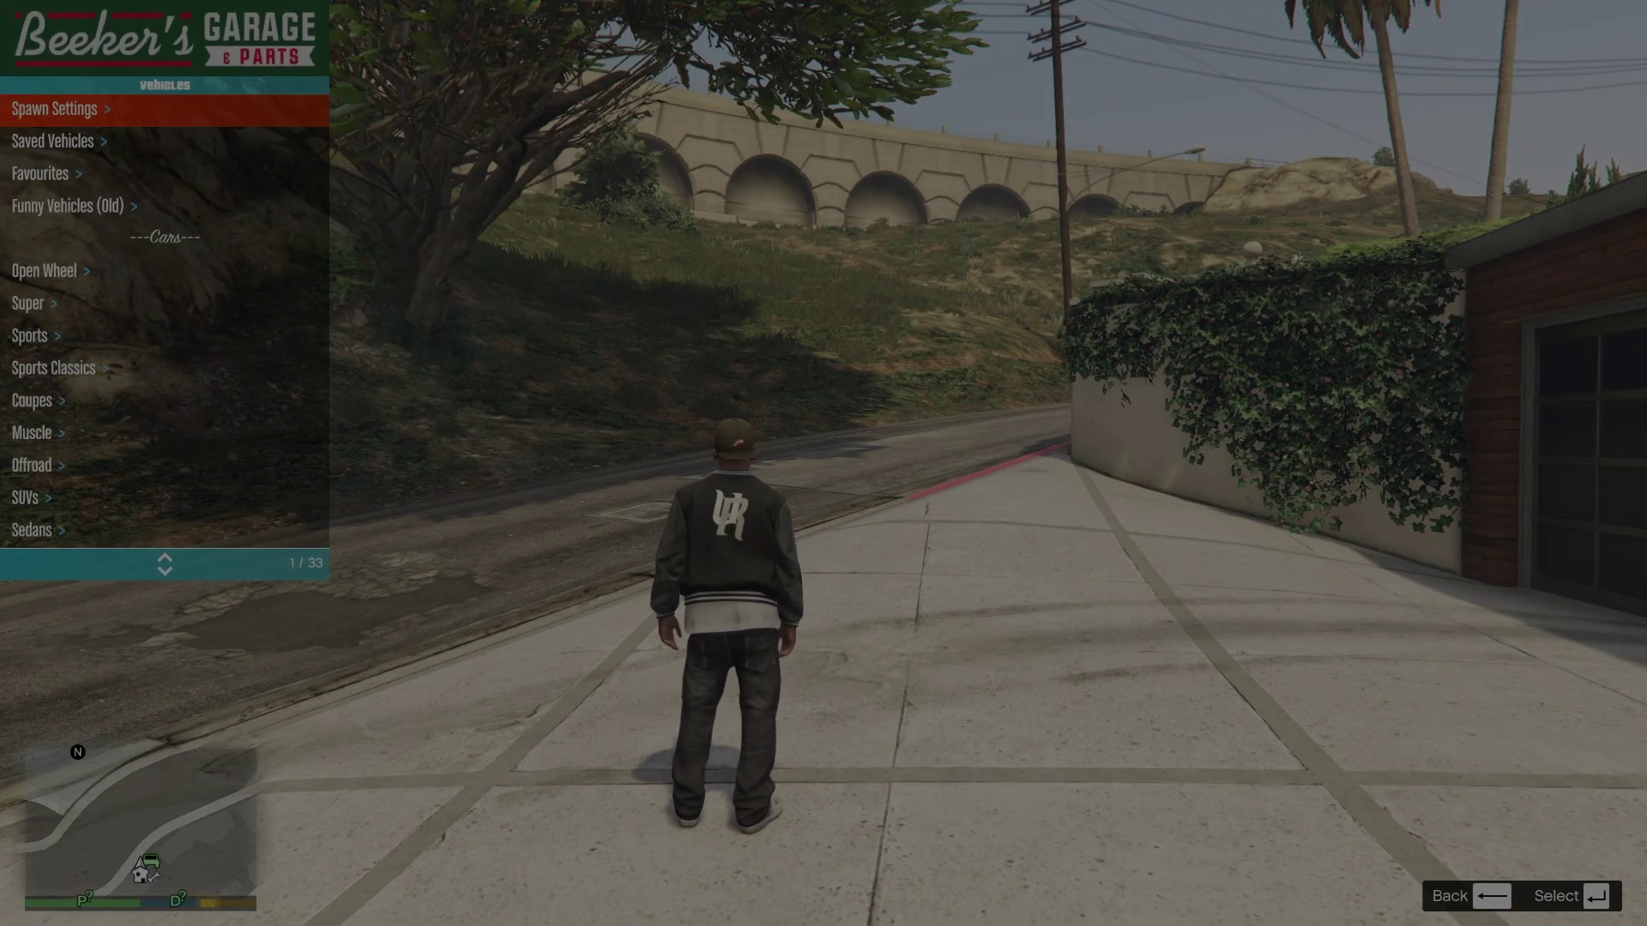
# Open the Sports category and move through the sports car list
pyautogui.press('Down')
pyautogui.press('Down')
pyautogui.press('Down')
pyautogui.press('Down')
pyautogui.press('Down')
pyautogui.press('Down')
pyautogui.press('Return')
pyautogui.press('Up')
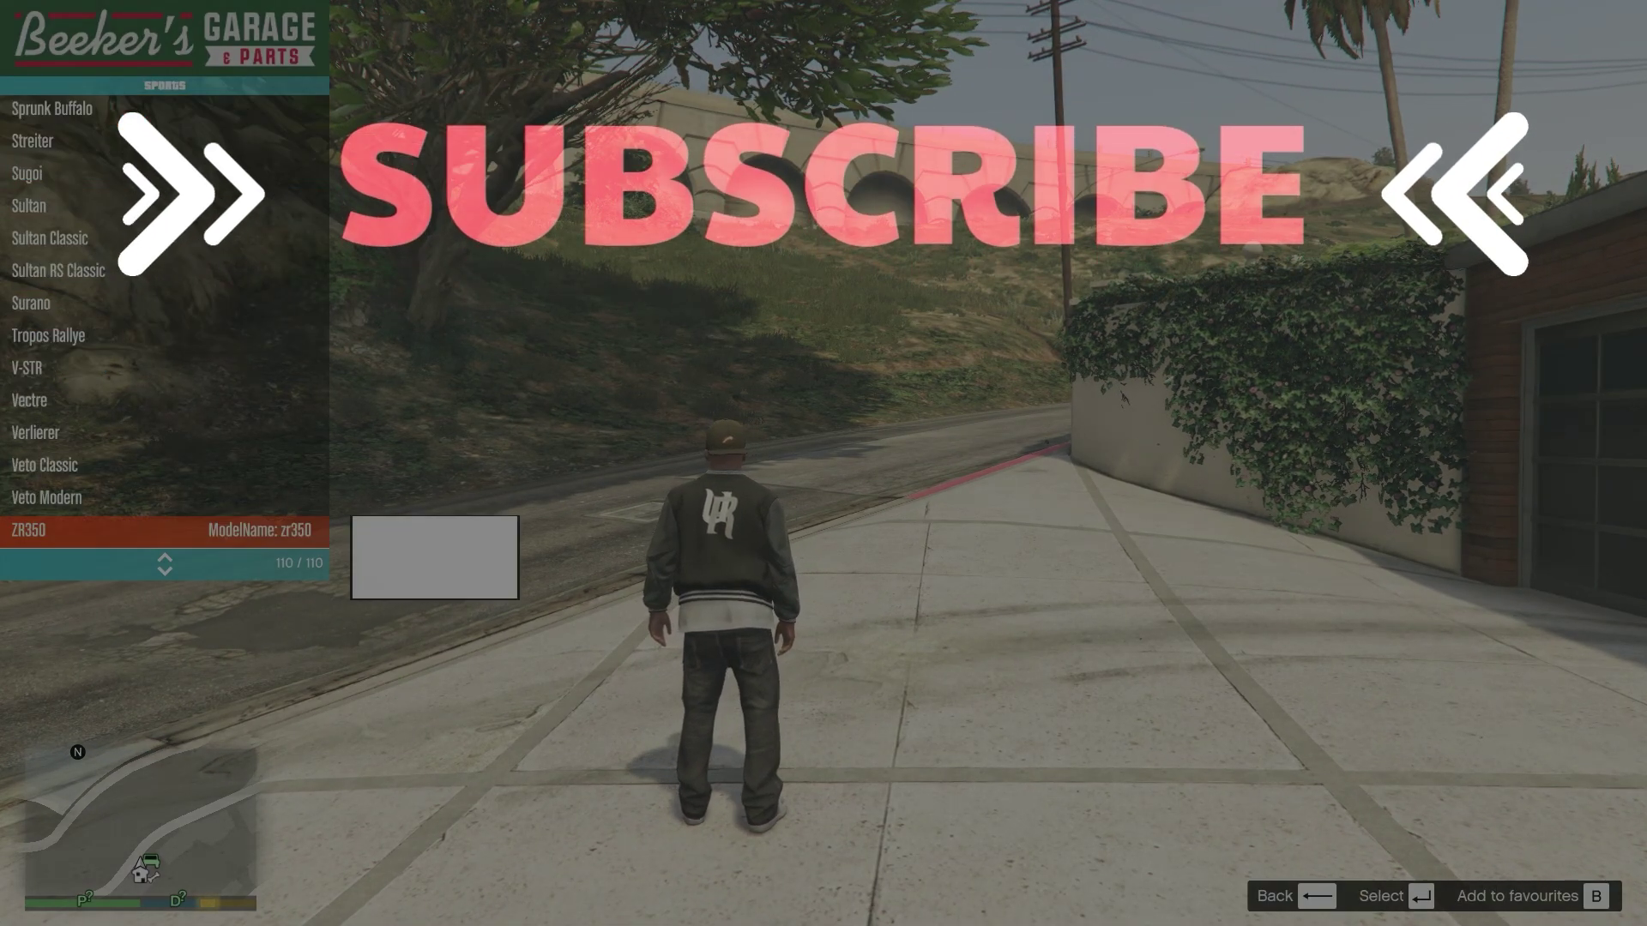